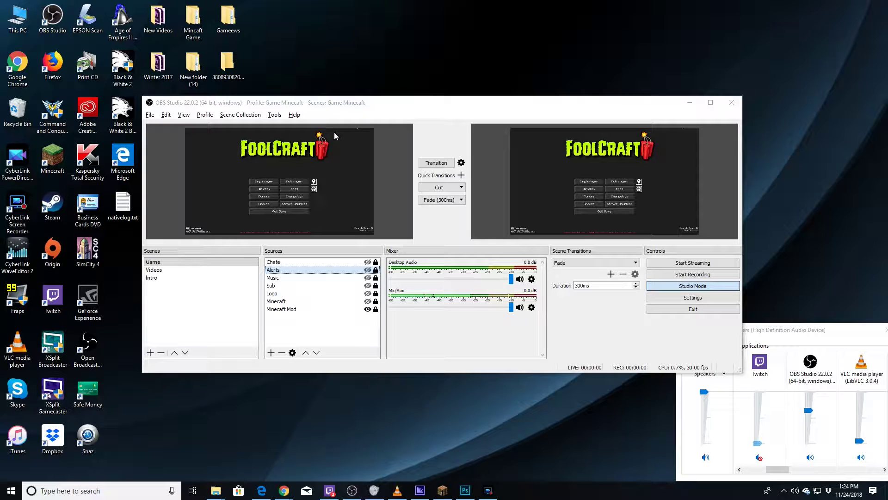
# Make the Alerts and Chate sources visible in the Game scene
pyautogui.moveTo(471, 101); pyautogui.dragTo(411, 97)
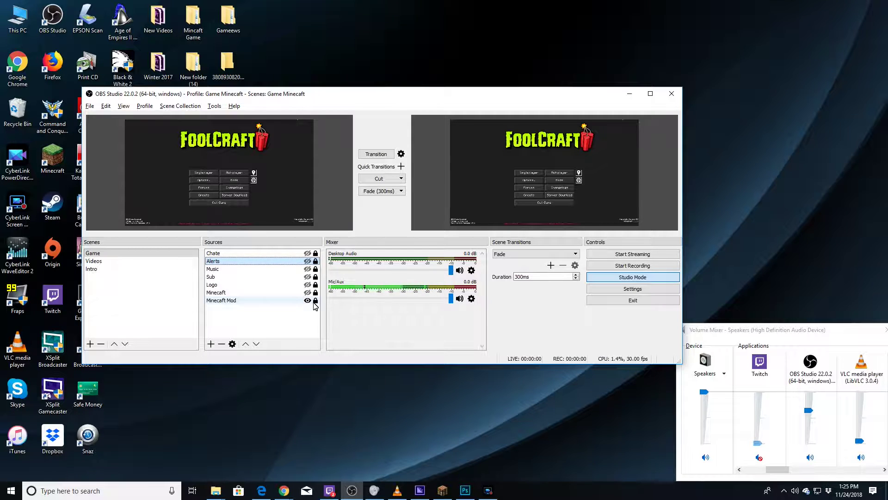
pyautogui.click(307, 262)
pyautogui.click(308, 253)
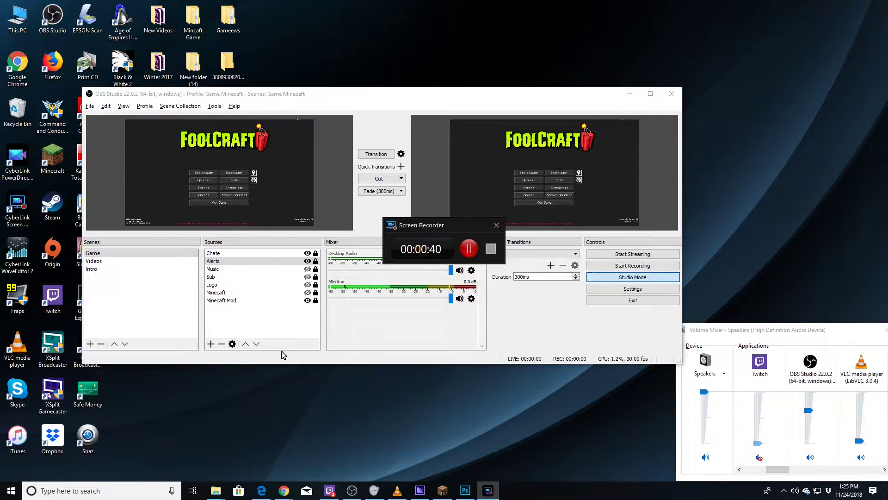
# Switch to the YouTube Live Dashboard in Chrome and pop out the live chat into its own window
pyautogui.hotkey('alt', 'Tab')
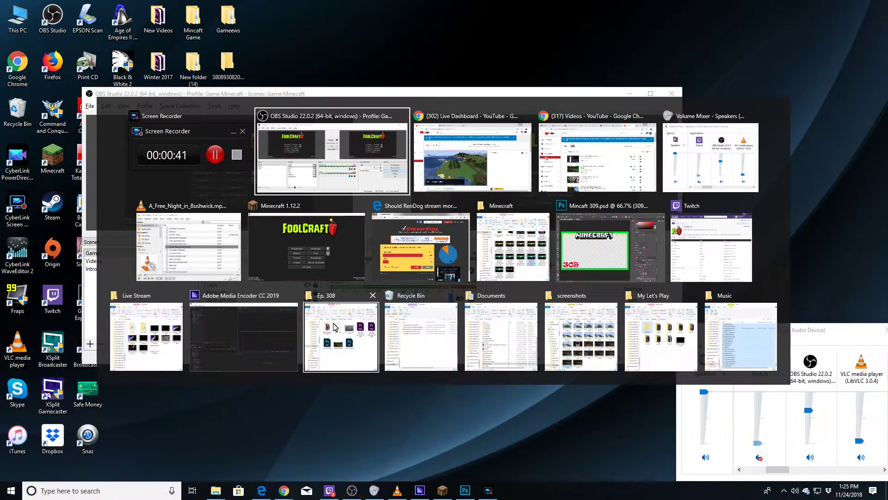
pyautogui.hotkey('alt', 'Tab')
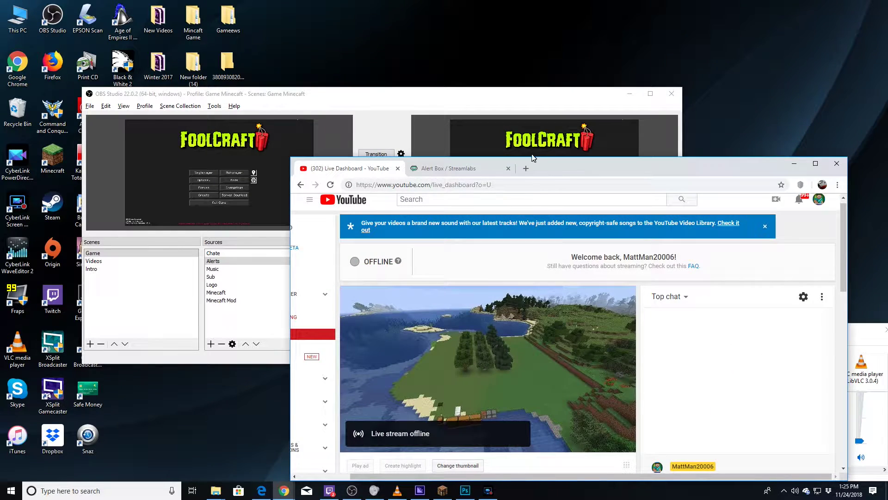
pyautogui.moveTo(557, 176); pyautogui.dragTo(387, 143)
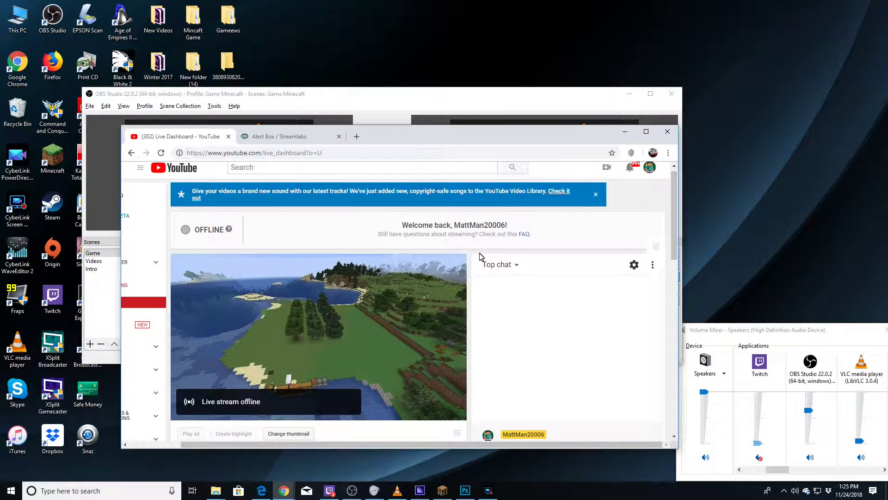
pyautogui.click(652, 265)
pyautogui.click(601, 331)
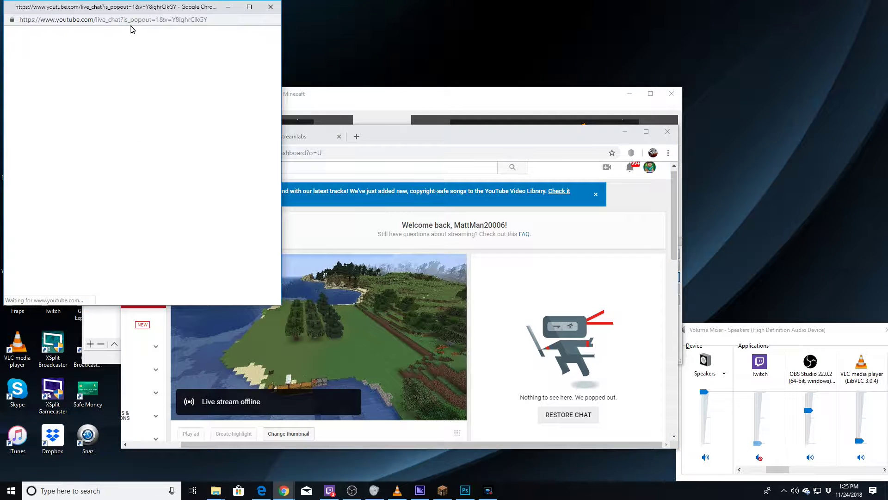
pyautogui.moveTo(192, 6); pyautogui.dragTo(460, 75)
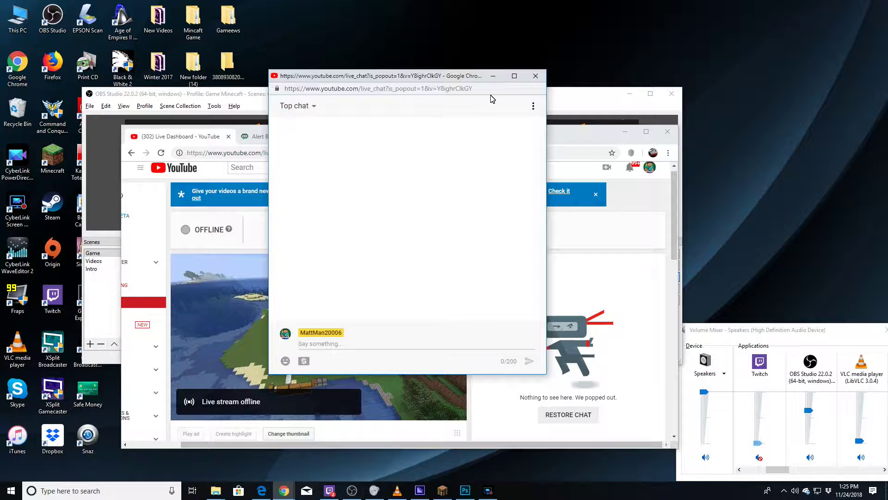
# Copy the full web address of the popped-out live chat window
pyautogui.click(491, 88)
pyautogui.rightClick(491, 88)
pyautogui.click(522, 127)
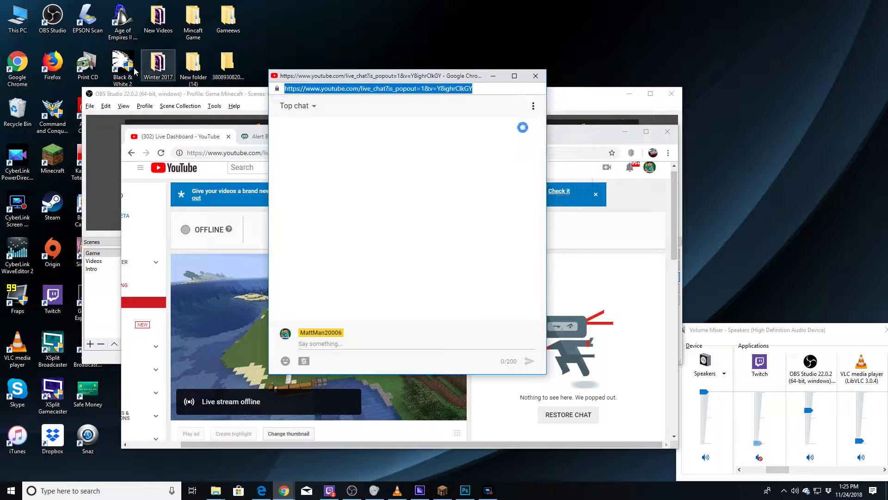
# In OBS Studio, add a Browser source using the copied live chat URL and place it in the lower-right part of the preview canvas
pyautogui.click(204, 93)
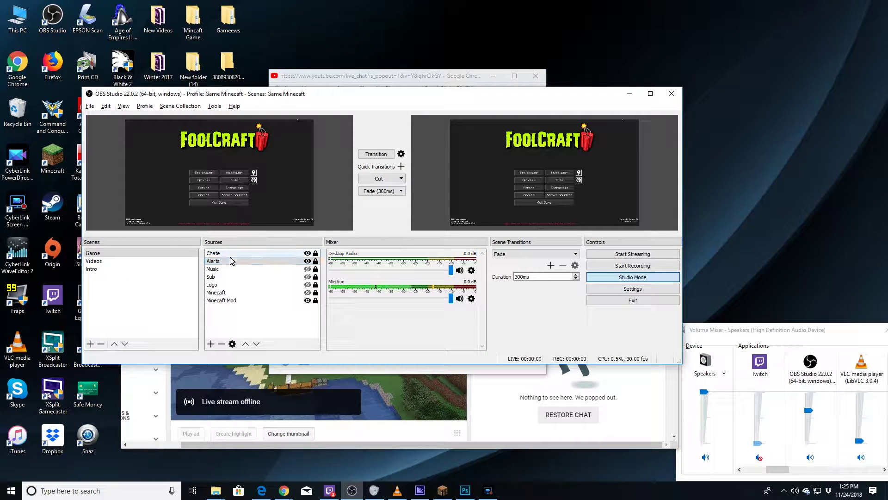
pyautogui.rightClick(253, 314)
pyautogui.moveTo(292, 320)
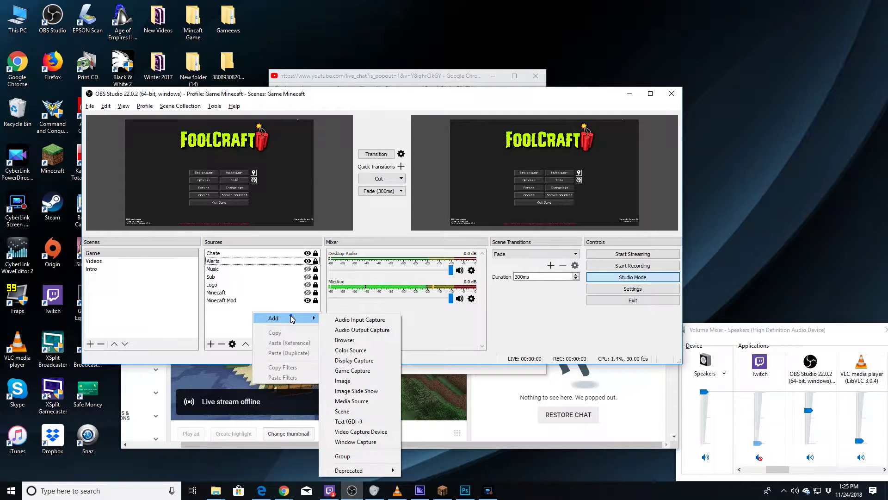
pyautogui.click(345, 340)
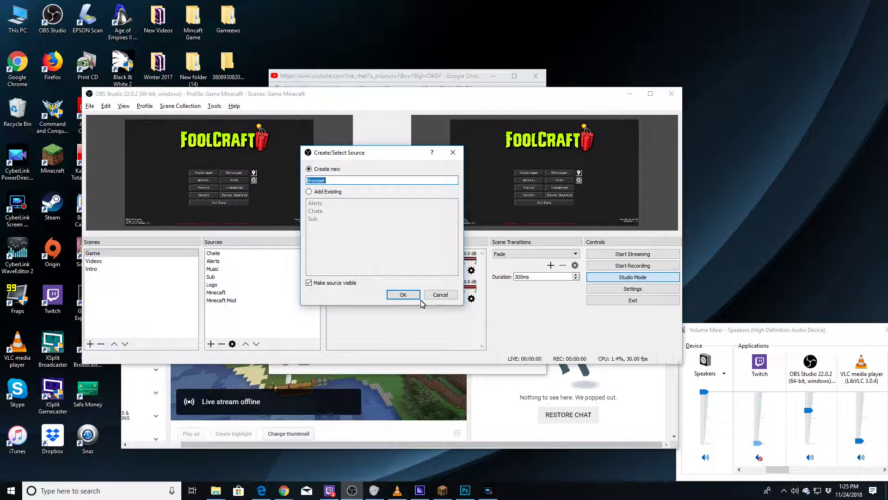
pyautogui.click(403, 294)
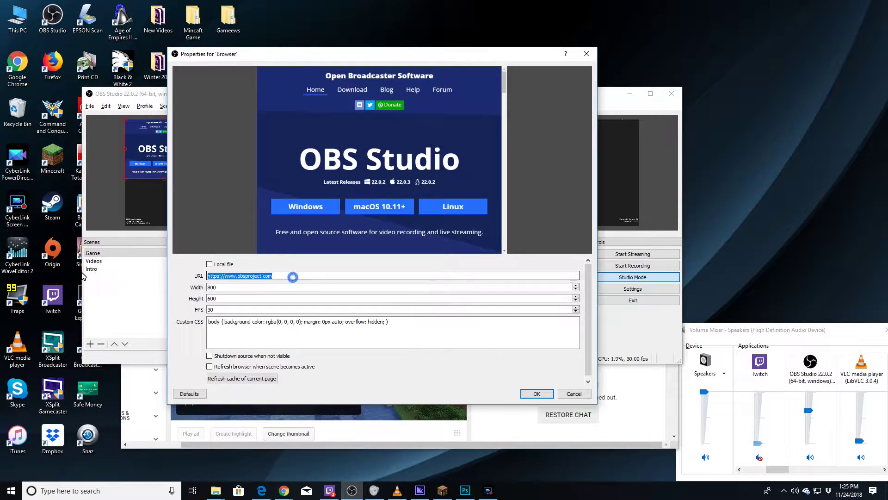
pyautogui.hotkey('ctrl', 'v')
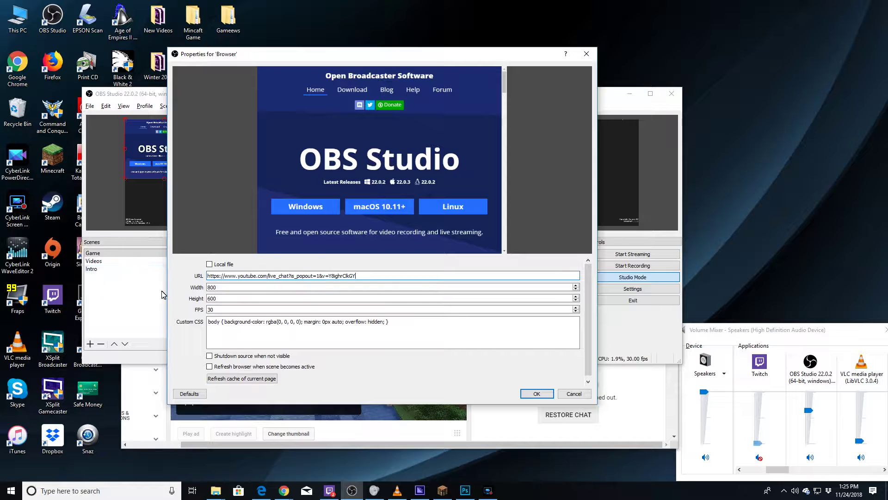
pyautogui.click(533, 394)
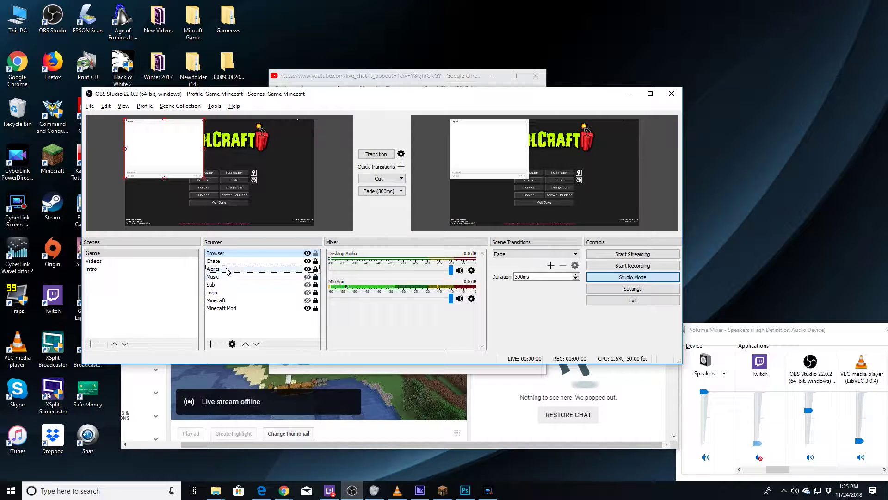
pyautogui.moveTo(155, 146); pyautogui.dragTo(264, 189)
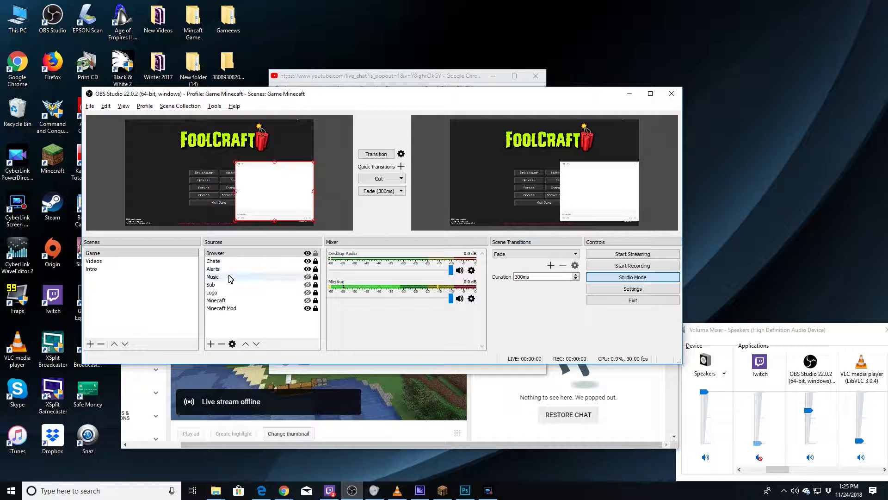
# Copy the entire custom CSS from the Chate source's properties
pyautogui.click(217, 261)
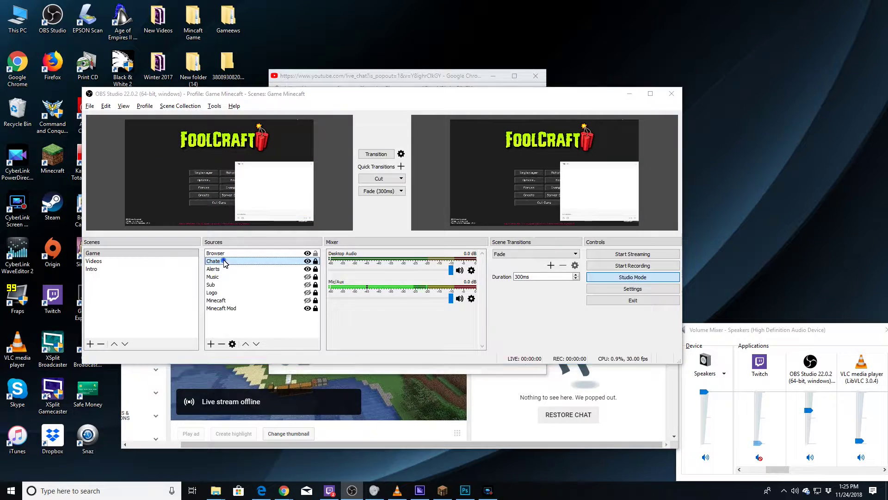
pyautogui.doubleClick(224, 260)
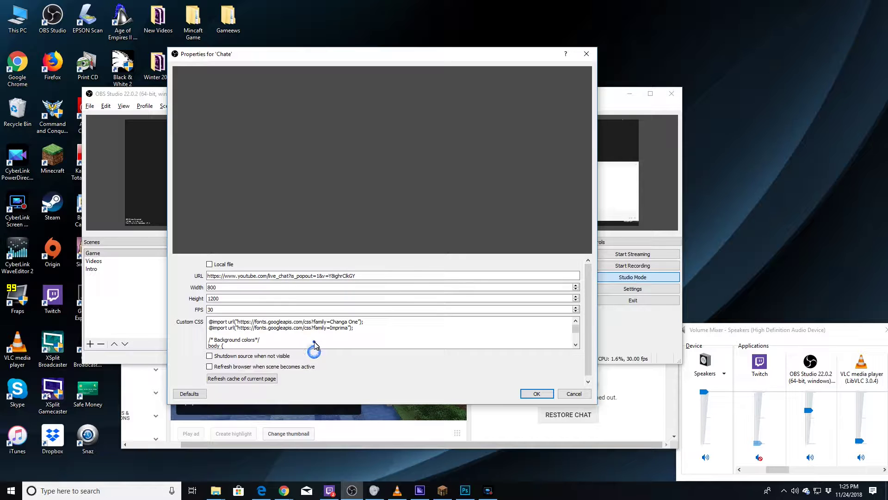
pyautogui.rightClick(314, 341)
pyautogui.click(349, 418)
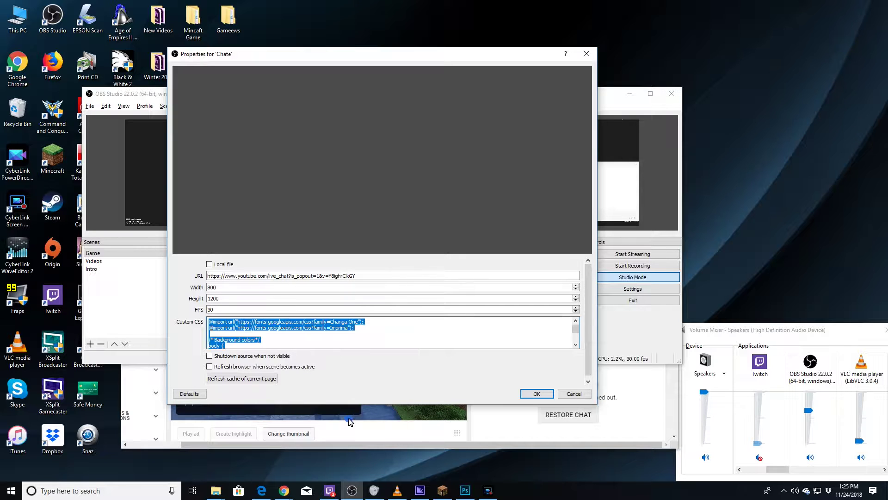
pyautogui.click(537, 393)
# Replace the Browser source's custom CSS with the copied chat CSS and apply it
pyautogui.click(239, 253)
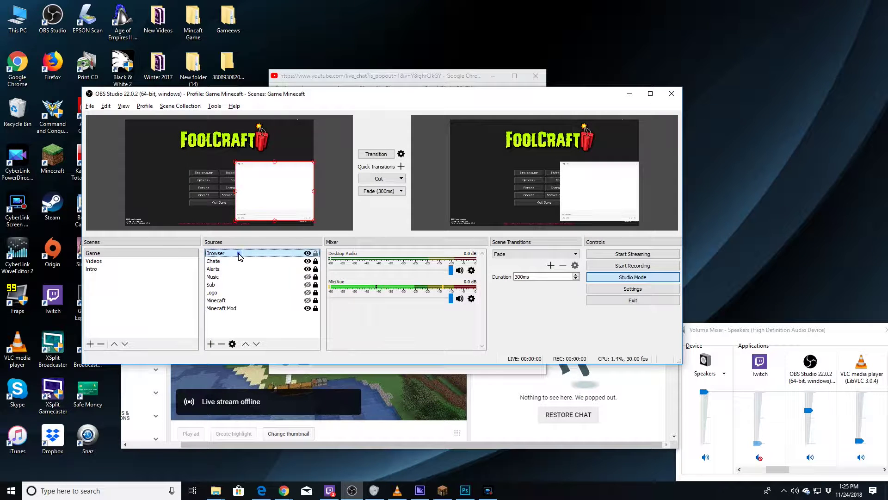
pyautogui.doubleClick(225, 254)
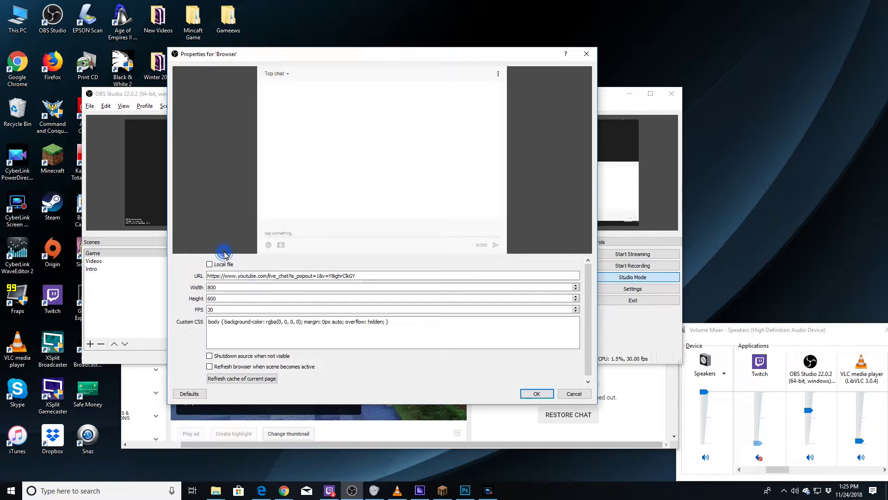
pyautogui.tripleClick(272, 334)
pyautogui.hotkey('ctrl', 'v')
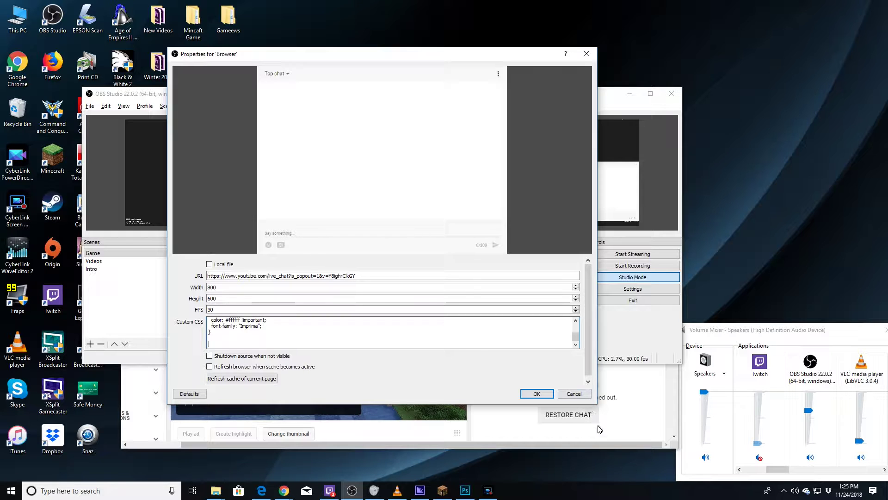
pyautogui.click(535, 393)
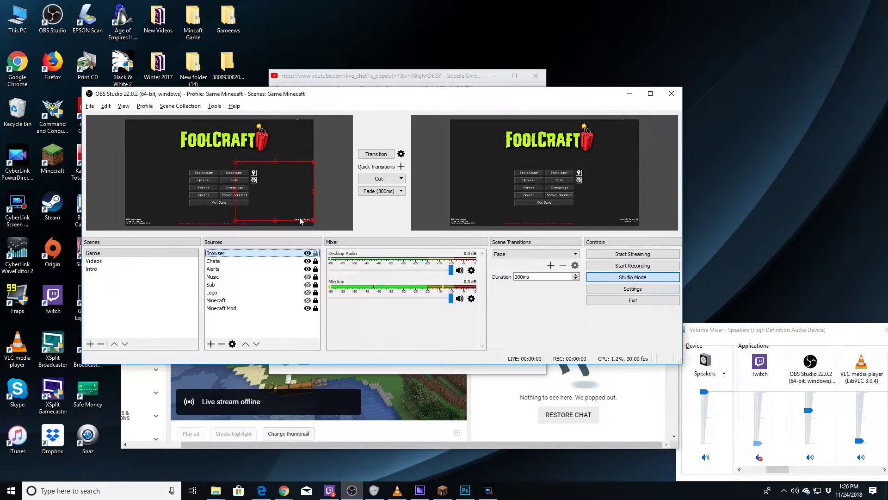
# Remove the Browser source from the Game scene
pyautogui.click(291, 205)
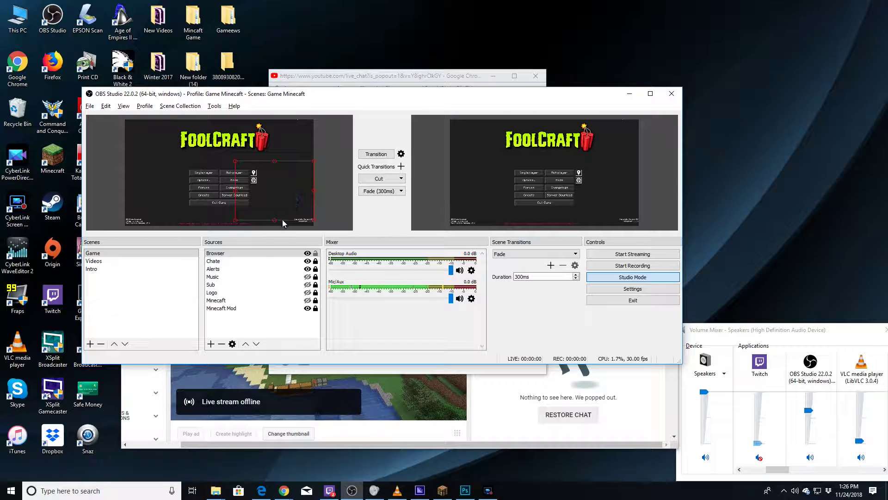
pyautogui.press('Delete')
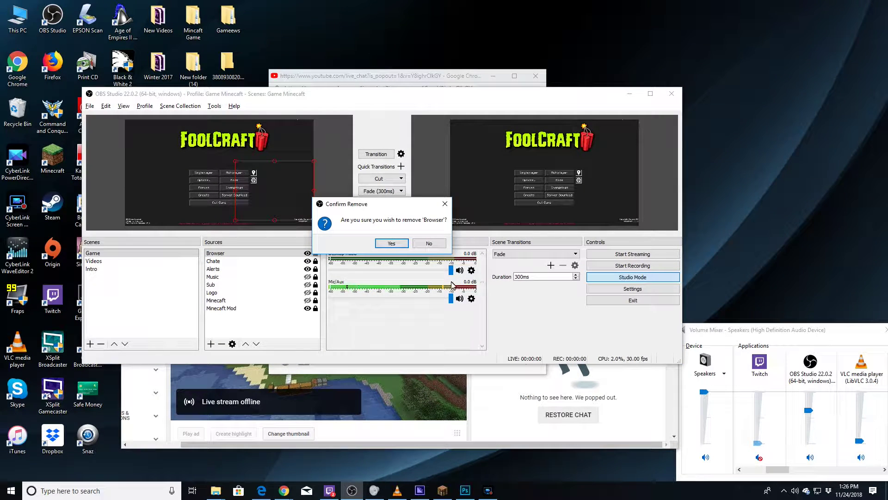
pyautogui.click(397, 244)
# Select the Alerts source, switch to the Streamlabs Alert Box page in Chrome and move its window clear of the OBS preview
pyautogui.click(226, 261)
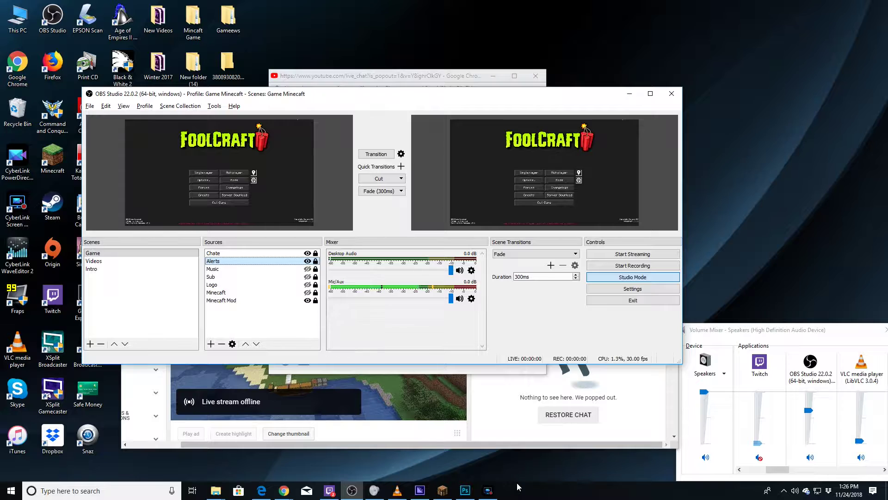
pyautogui.hotkey('alt', 'Tab')
pyautogui.hotkey('alt', 'Tab')
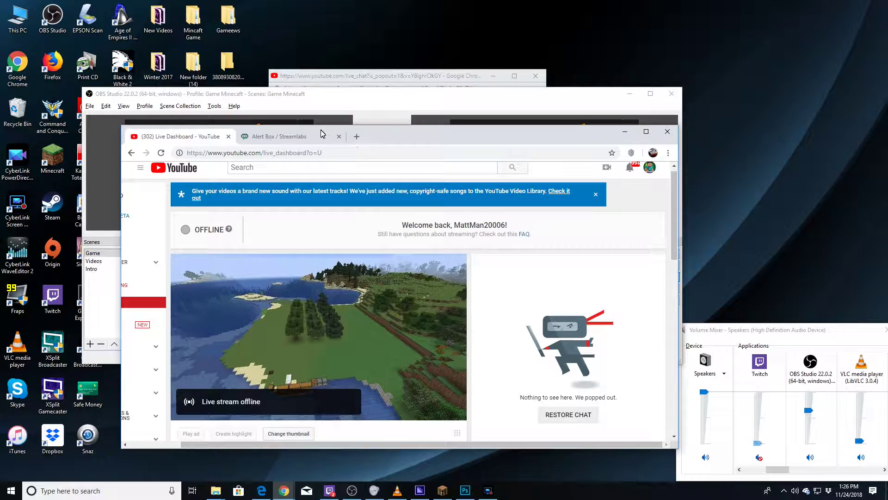
pyautogui.click(323, 134)
pyautogui.moveTo(448, 144); pyautogui.dragTo(685, 218)
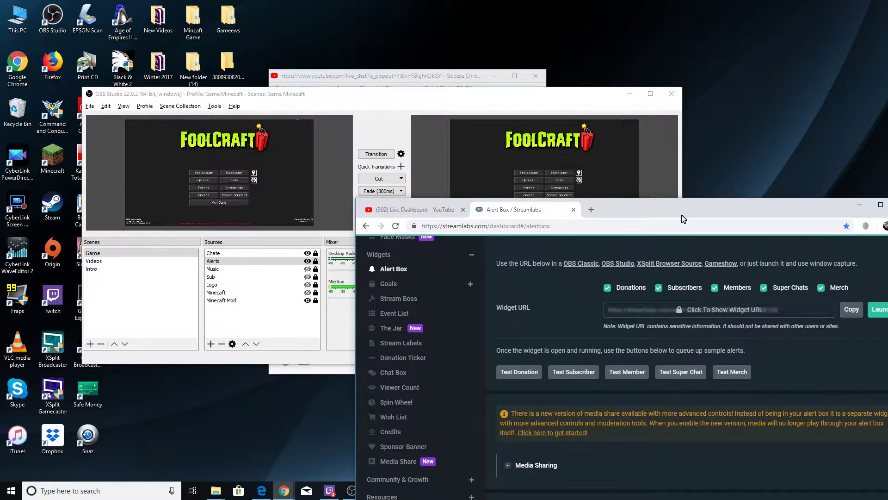
# Send a test donation, a test subscriber and a test super chat alert from the Streamlabs Alert Box
pyautogui.click(531, 371)
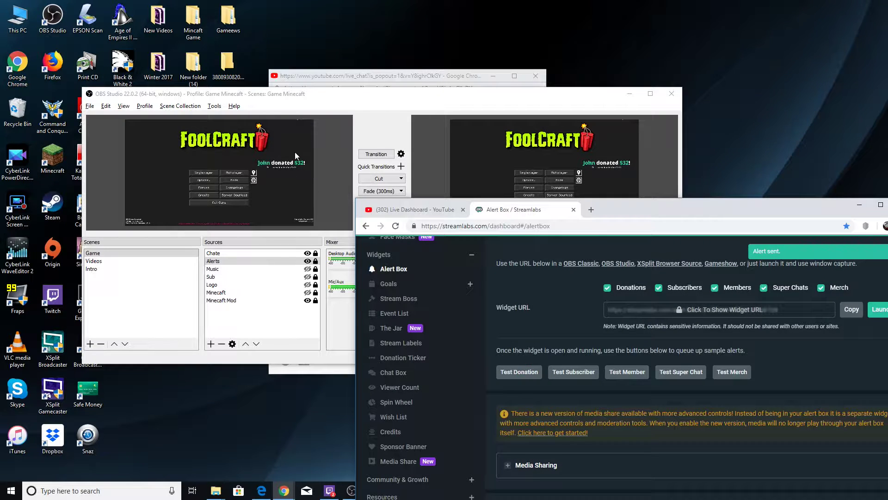
pyautogui.click(587, 373)
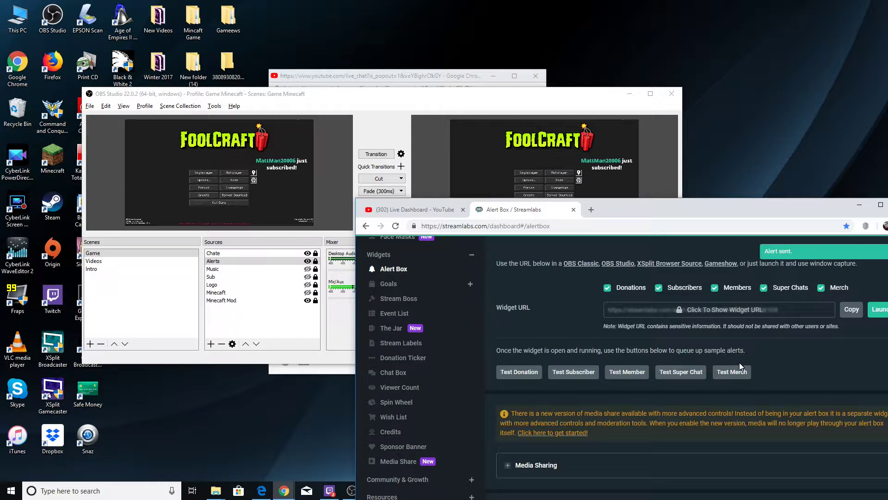
pyautogui.click(680, 376)
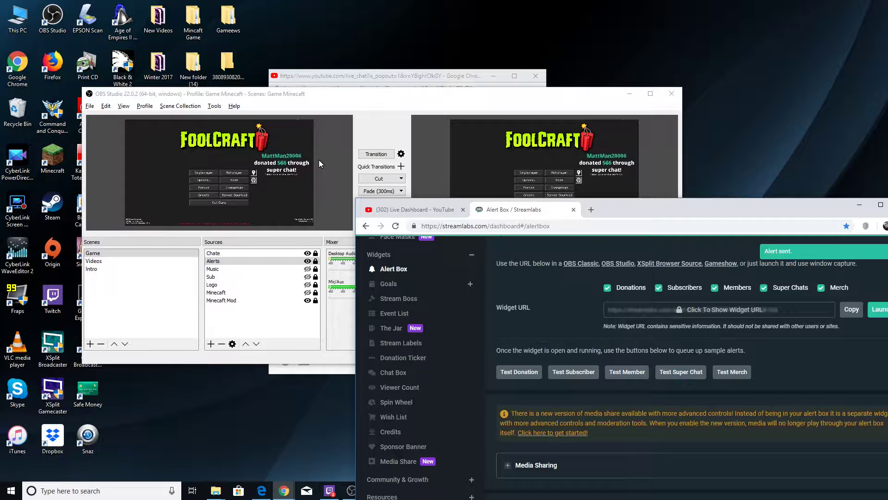
# Reposition the Streamlabs window and send test donation, member, subscriber and super chat alerts
pyautogui.moveTo(637, 214); pyautogui.dragTo(587, 202)
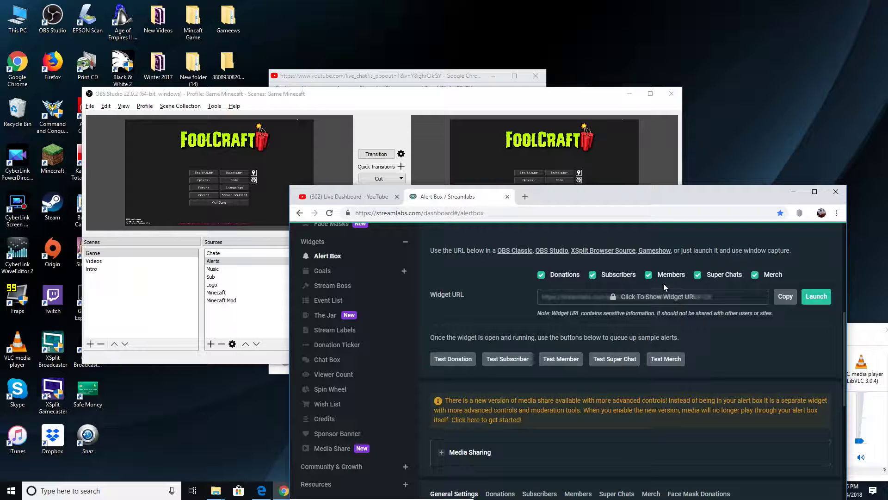
pyautogui.moveTo(844, 327); pyautogui.dragTo(849, 352)
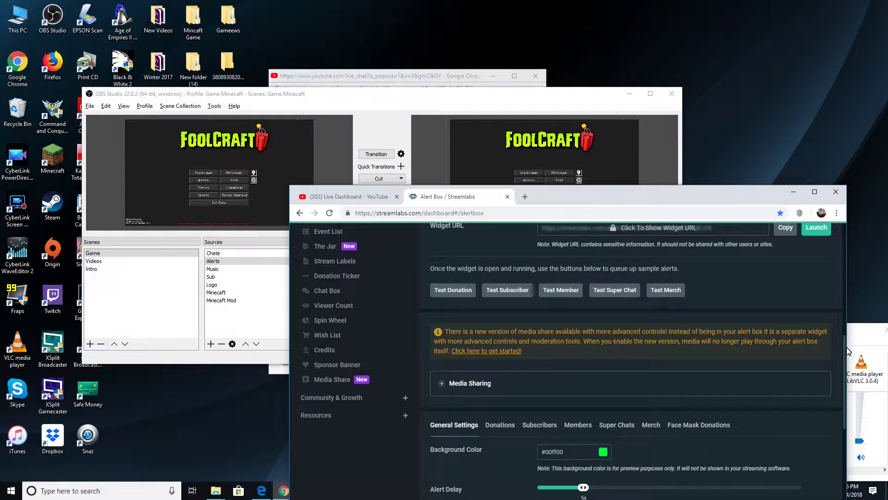
pyautogui.click(459, 290)
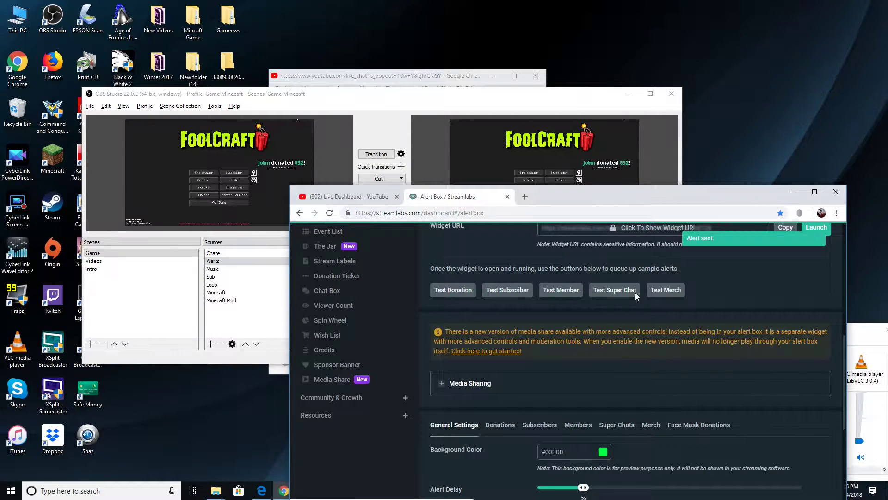
pyautogui.click(570, 293)
pyautogui.click(505, 290)
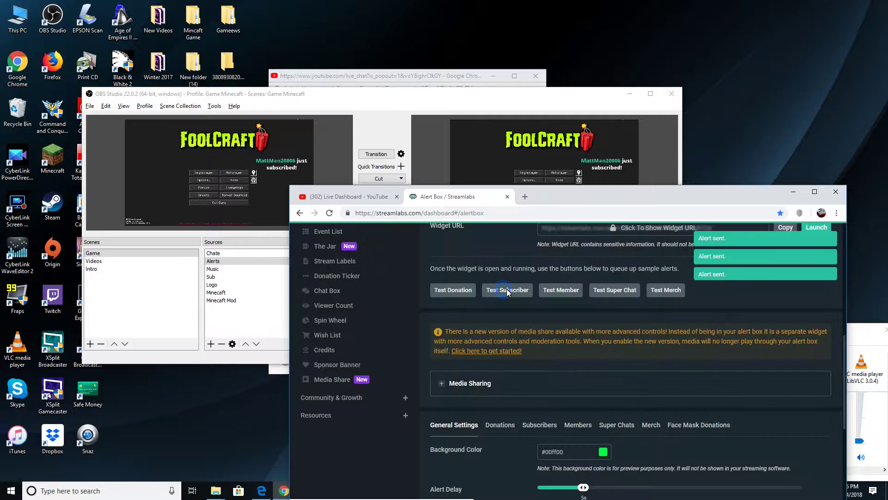
pyautogui.click(628, 292)
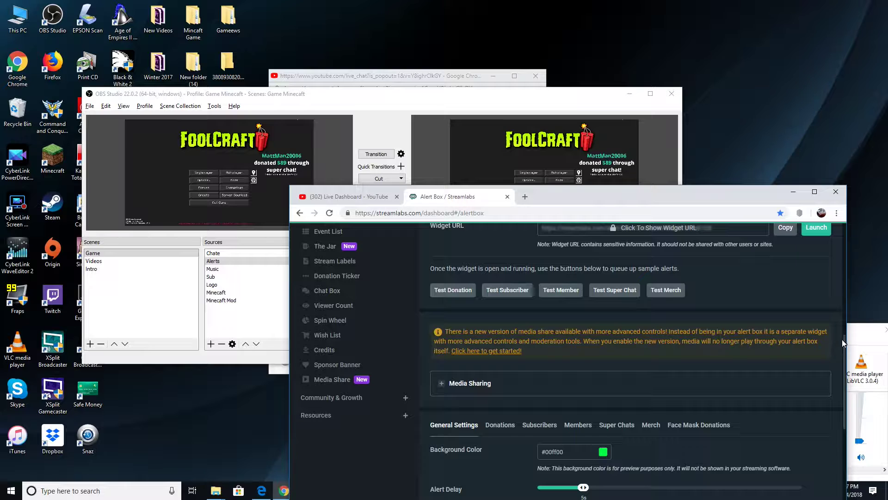
# Copy the Alert Box widget URL from Streamlabs and switch back to OBS Studio
pyautogui.moveTo(842, 339); pyautogui.dragTo(837, 299)
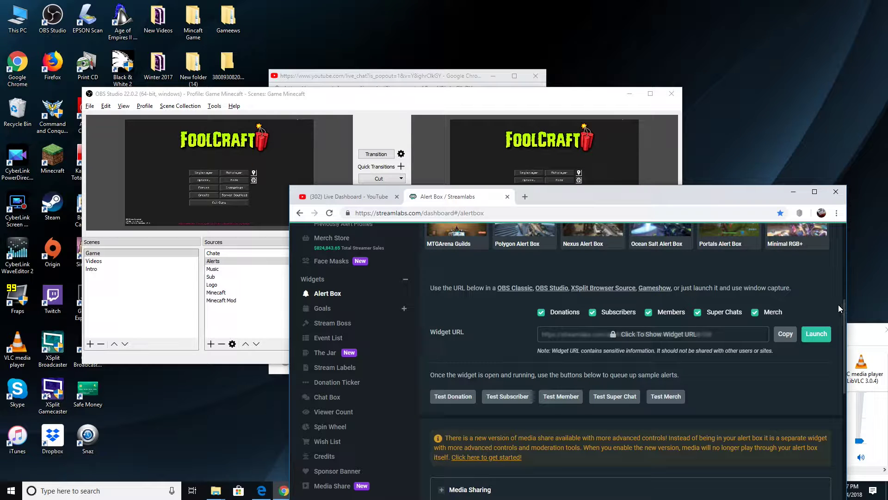
pyautogui.click(783, 333)
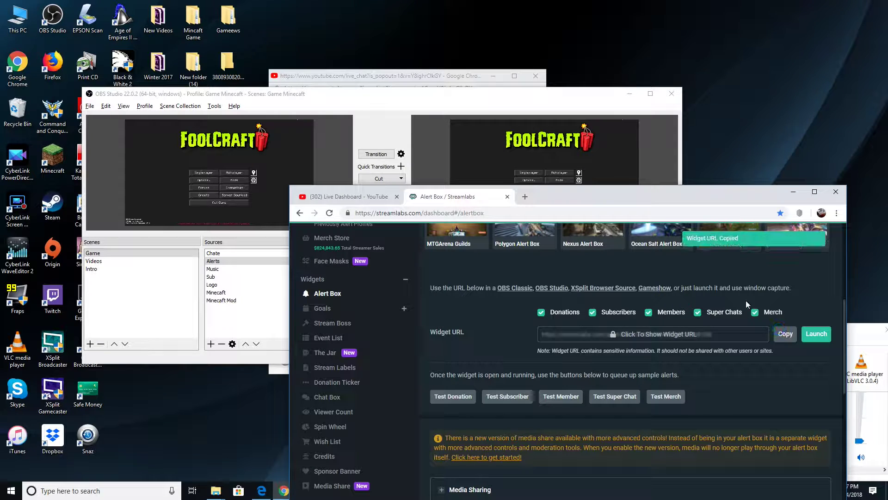
pyautogui.click(326, 96)
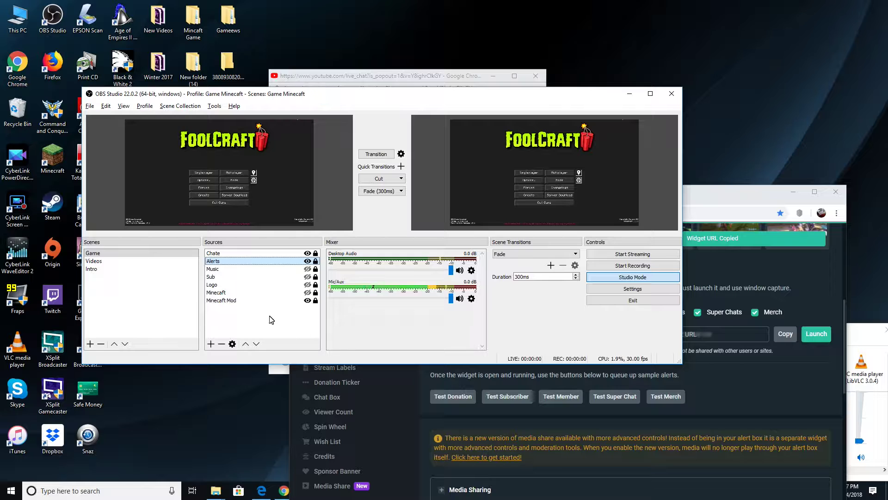
# Add a new Browser source to the Game scene and paste the copied Alert Box widget URL as its URL
pyautogui.rightClick(207, 328)
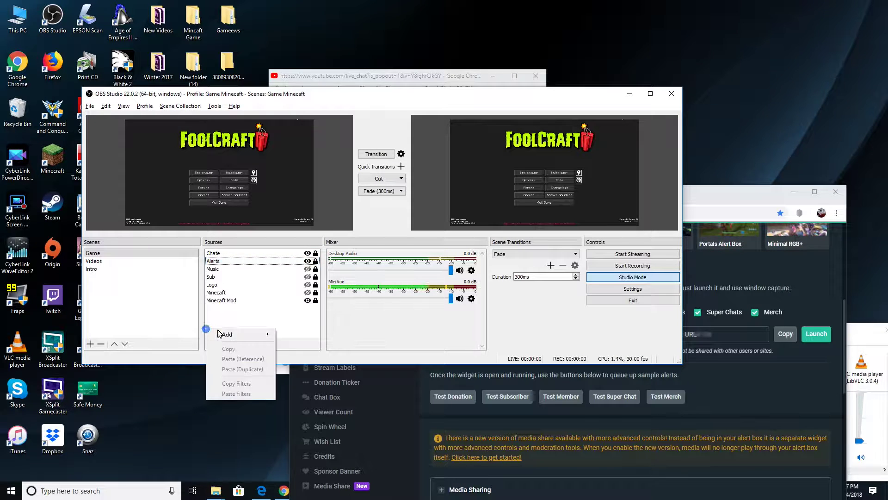
pyautogui.moveTo(238, 337)
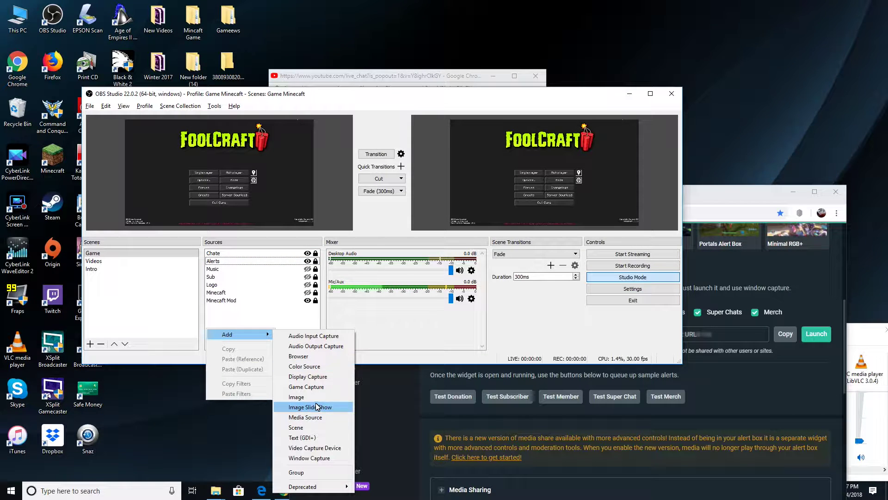
pyautogui.click(305, 356)
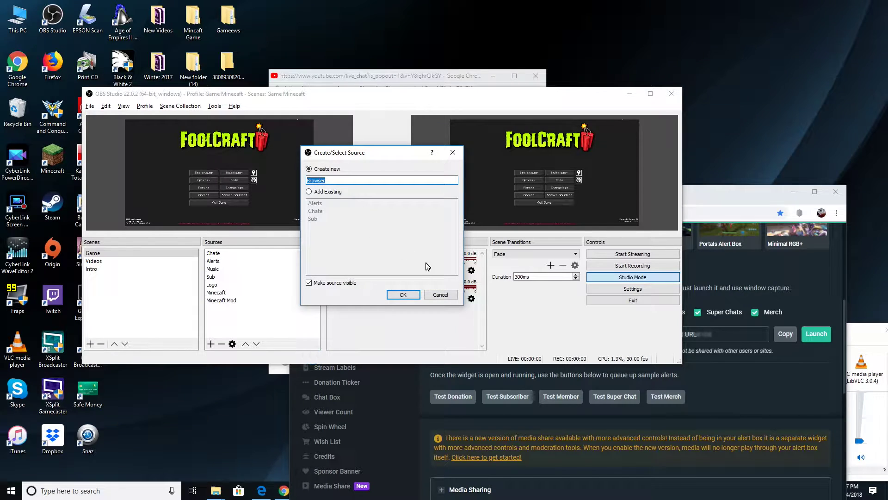
pyautogui.click(403, 294)
pyautogui.tripleClick(311, 276)
pyautogui.hotkey('ctrl', 'v')
pyautogui.click(536, 393)
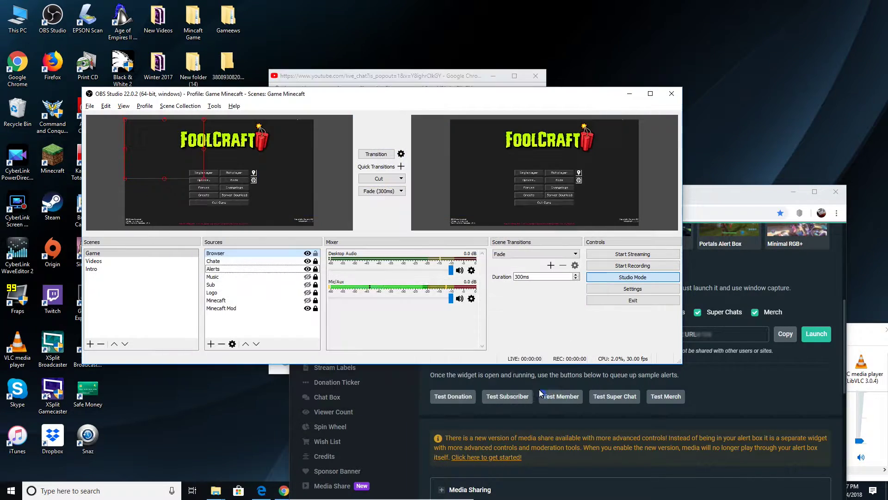
# Send a test donation from the Streamlabs Alert Box and bring OBS Studio forward to check the preview
pyautogui.click(753, 375)
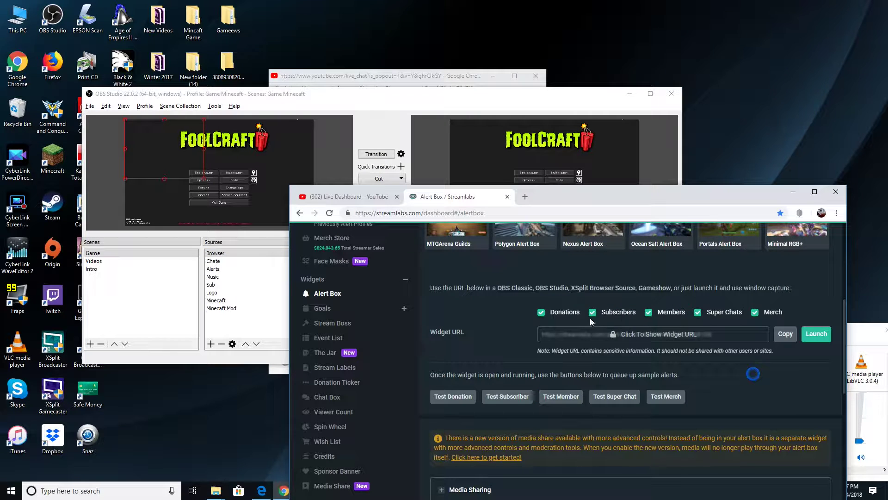
pyautogui.click(470, 397)
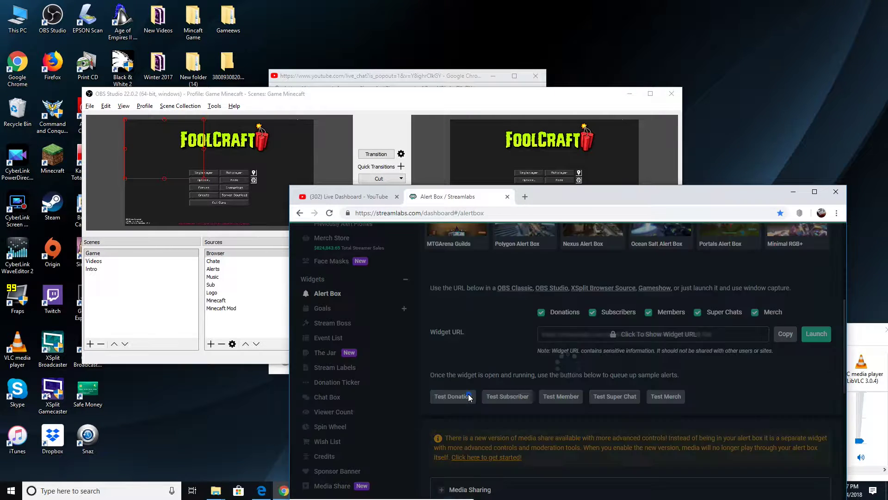
pyautogui.click(162, 155)
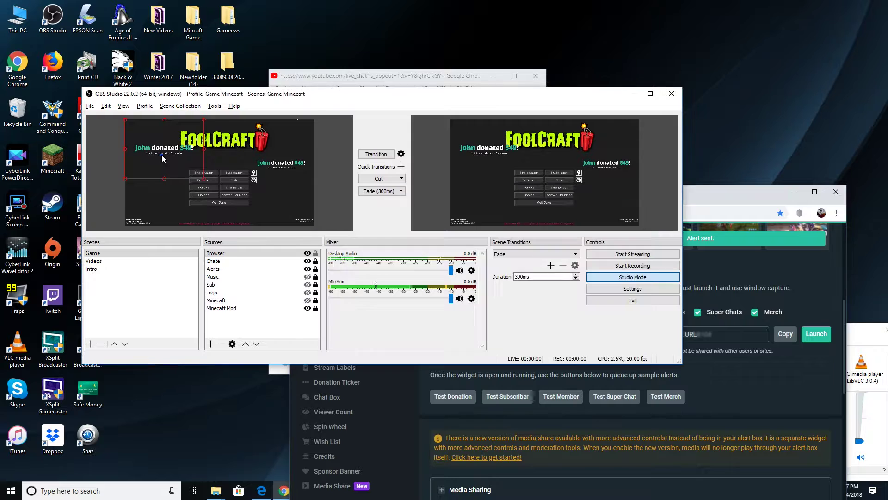
# Delete the newly added Browser source from the Game scene and confirm its removal
pyautogui.click(228, 255)
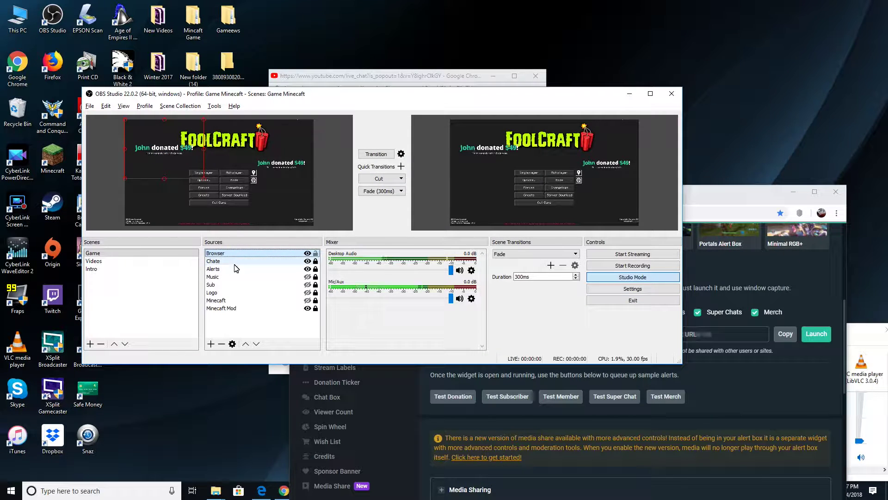
pyautogui.press('Delete')
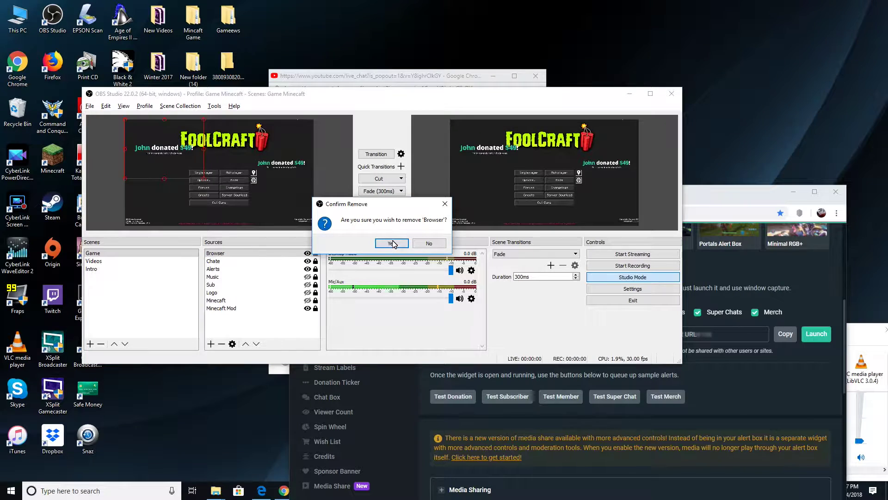
pyautogui.click(392, 243)
# Switch OBS Studio to the Untitled profile and the Untitled scene collection
pyautogui.moveTo(325, 99); pyautogui.dragTo(365, 129)
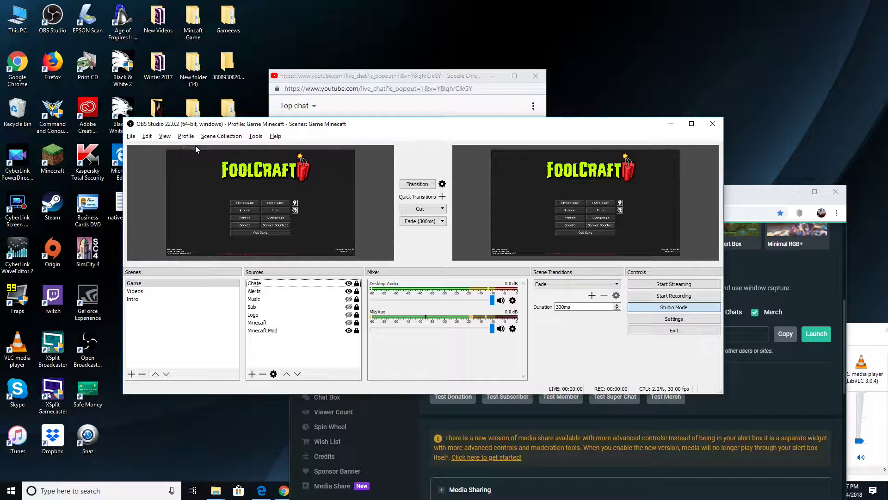
pyautogui.click(186, 136)
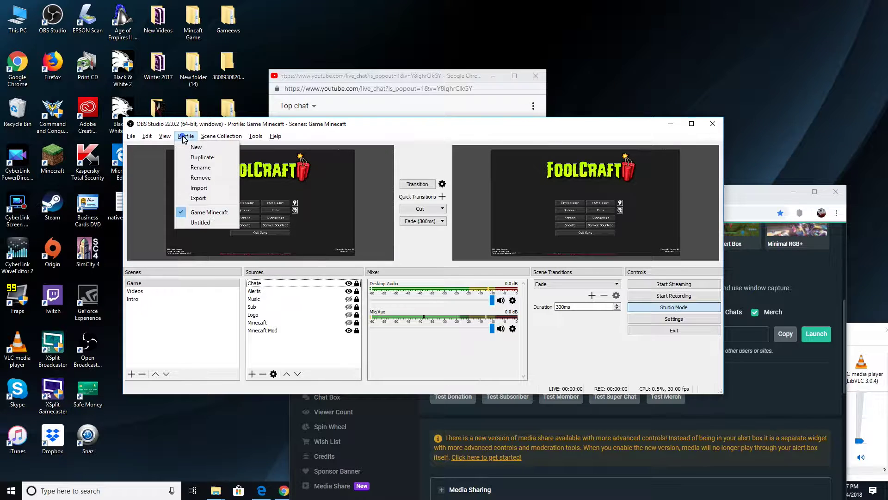
pyautogui.click(199, 222)
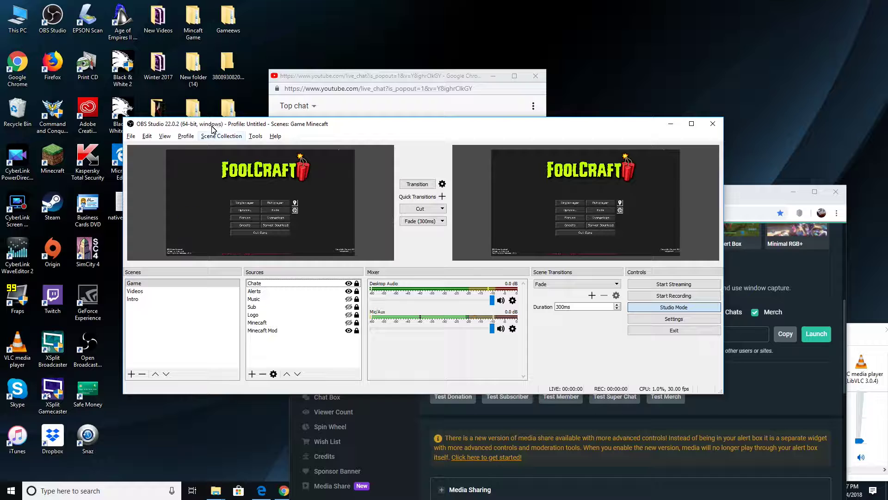
pyautogui.click(185, 135)
pyautogui.moveTo(165, 136)
pyautogui.moveTo(221, 135)
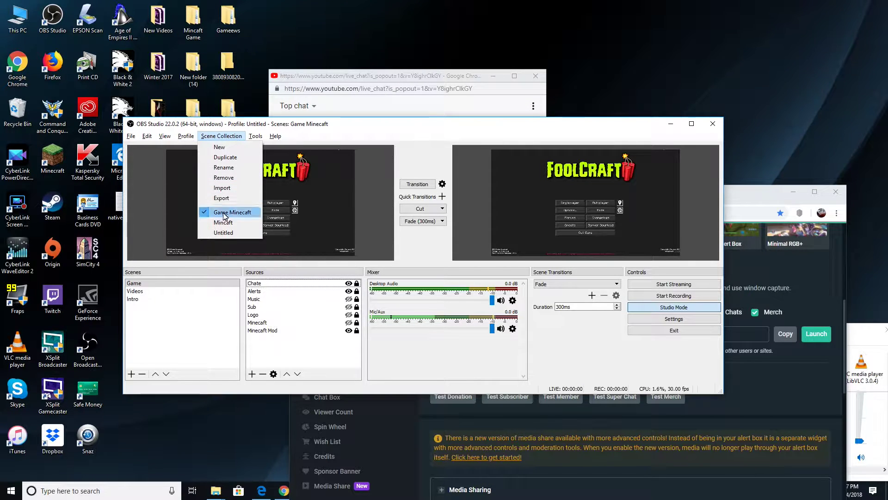
pyautogui.click(217, 233)
# Bring up the VLC media player window with its playlist and return to OBS Studio
pyautogui.moveTo(775, 194); pyautogui.dragTo(770, 100)
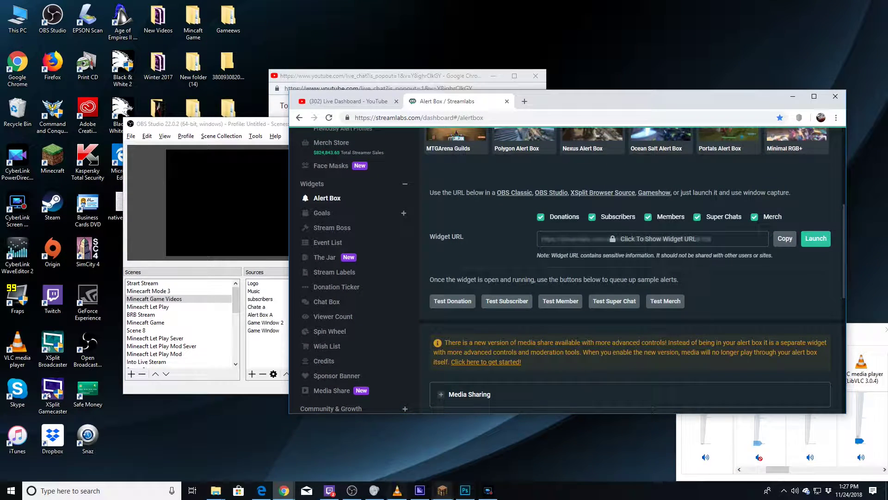
pyautogui.click(397, 490)
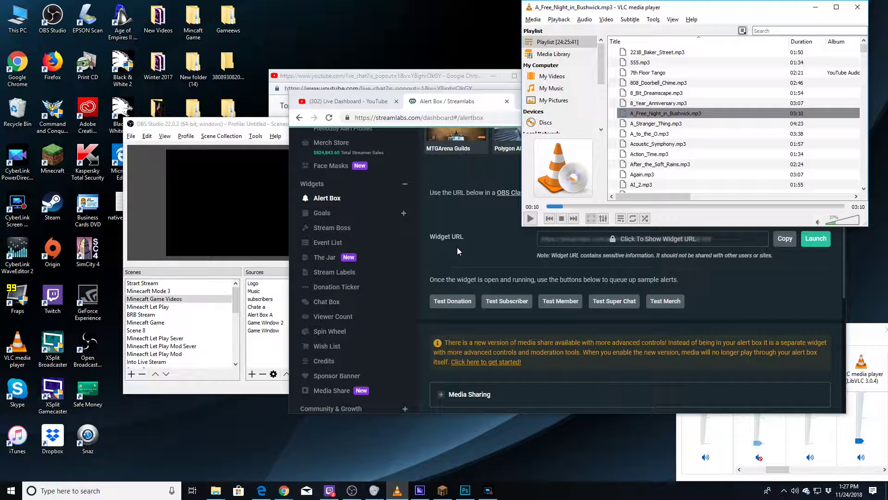
pyautogui.click(250, 135)
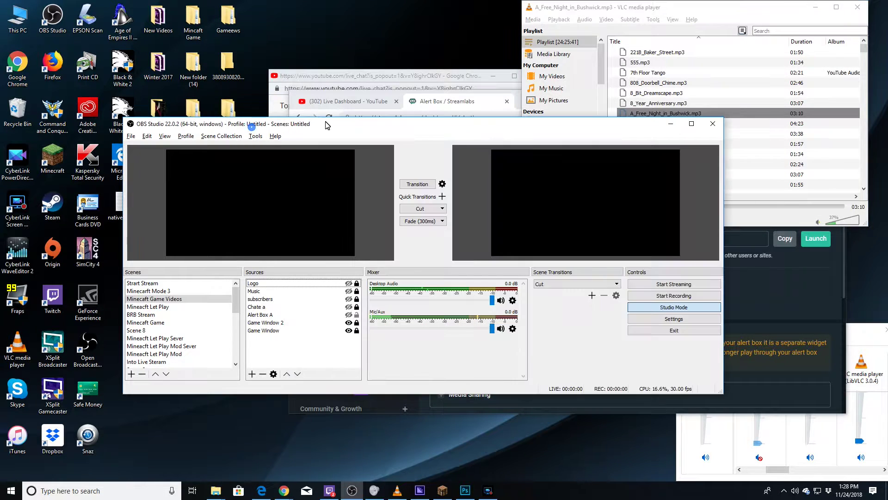
# Open the OBS settings and review the Output options and the Audio devices alongside the mixer
pyautogui.click(130, 136)
pyautogui.click(157, 174)
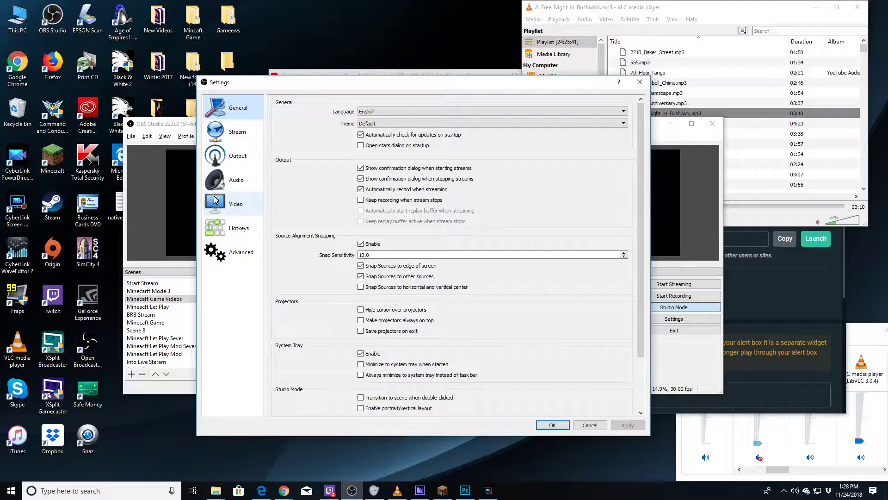
pyautogui.click(216, 158)
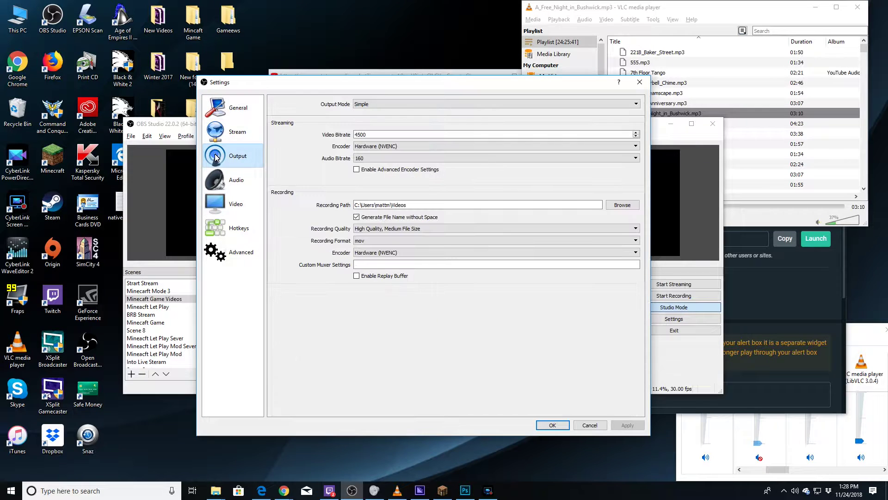
pyautogui.click(221, 181)
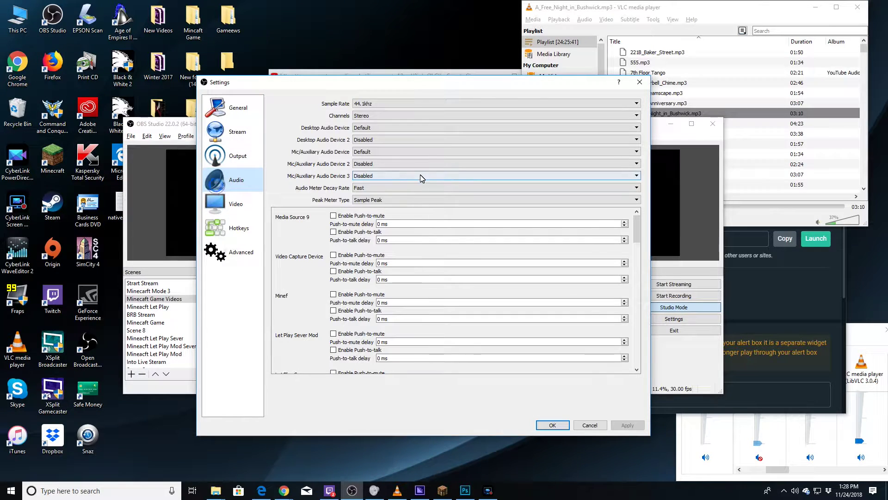
pyautogui.moveTo(429, 86); pyautogui.dragTo(717, 127)
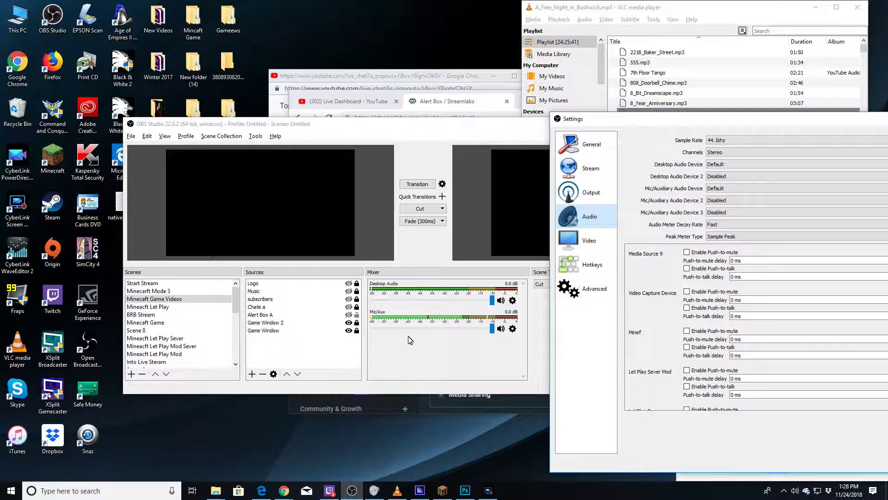
pyautogui.moveTo(661, 121); pyautogui.dragTo(338, 106)
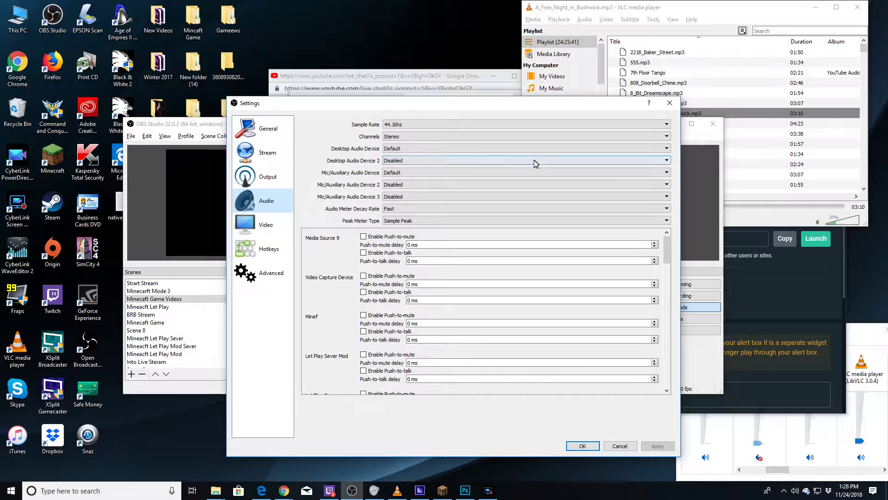
# Show the Stream settings for YouTube / YouTube Gaming and select the contents of the stream key field
pyautogui.click(261, 153)
pyautogui.moveTo(533, 107); pyautogui.dragTo(419, 102)
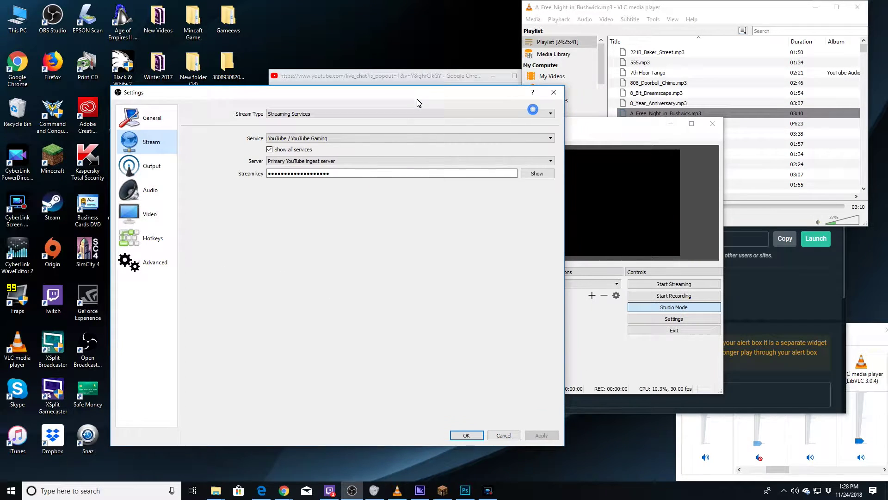
pyautogui.doubleClick(403, 176)
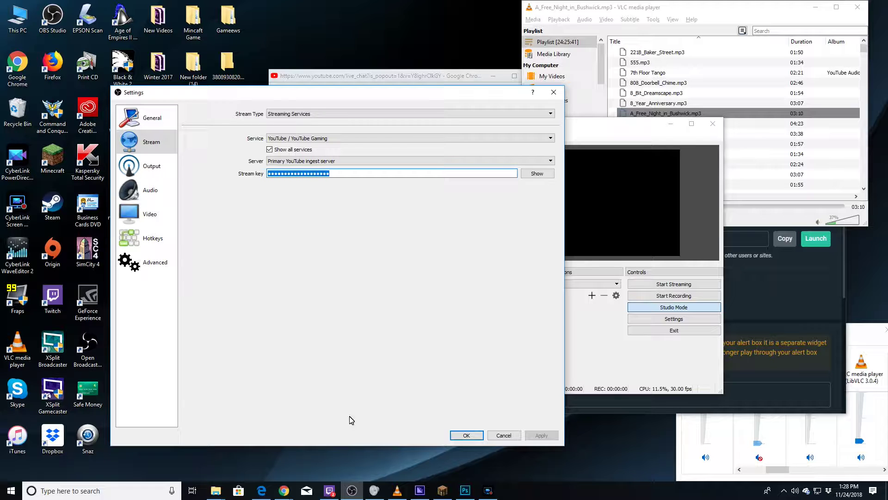
# Switch to the YouTube Live Dashboard in Chrome and restore the popped-out chat
pyautogui.hotkey('alt', 'Tab')
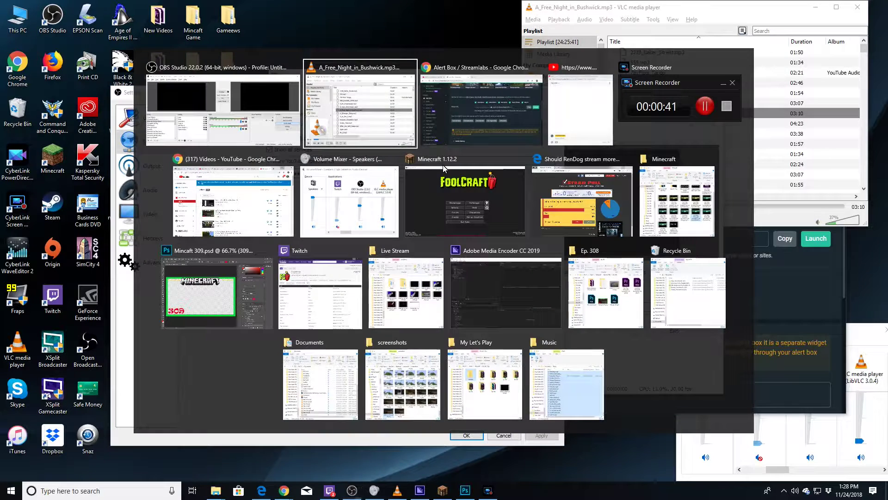
pyautogui.click(468, 73)
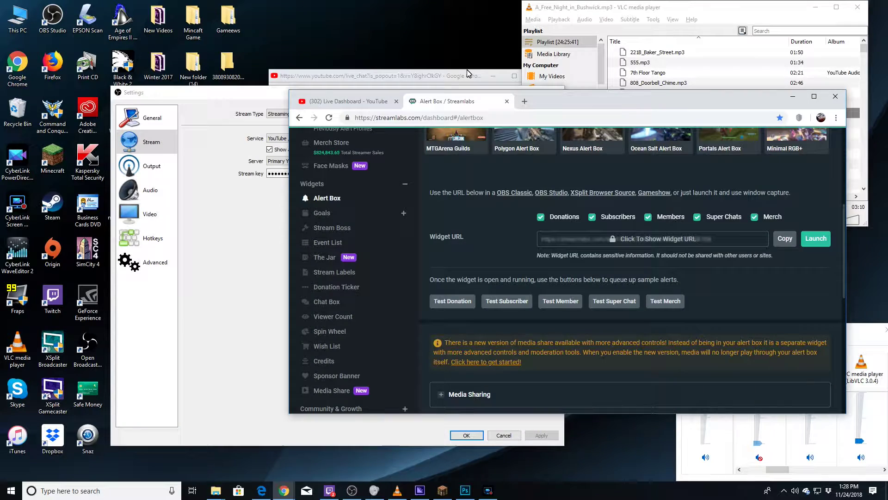
pyautogui.click(332, 102)
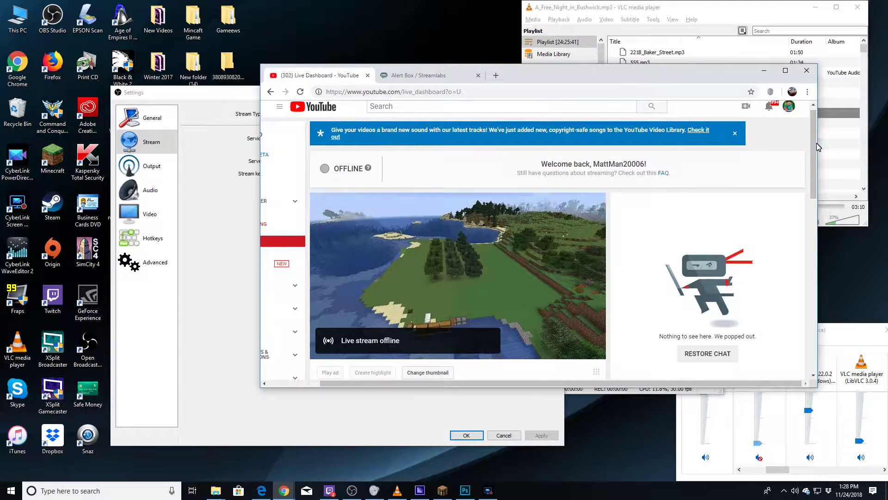
pyautogui.scroll(-2, 812, 151)
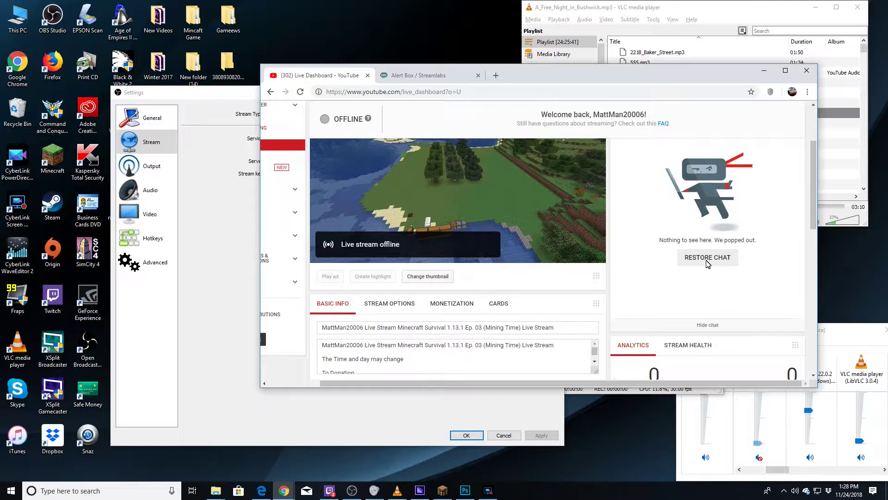
pyautogui.click(713, 261)
# Select the stream name/key in the dashboard's Encoder Setup, and return to OBS Studio to close its settings without changes
pyautogui.moveTo(813, 201); pyautogui.dragTo(789, 352)
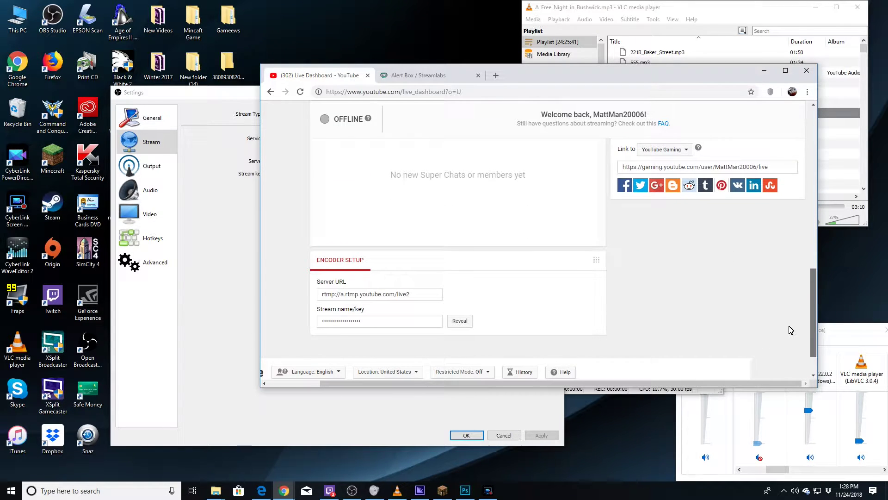
pyautogui.click(373, 323)
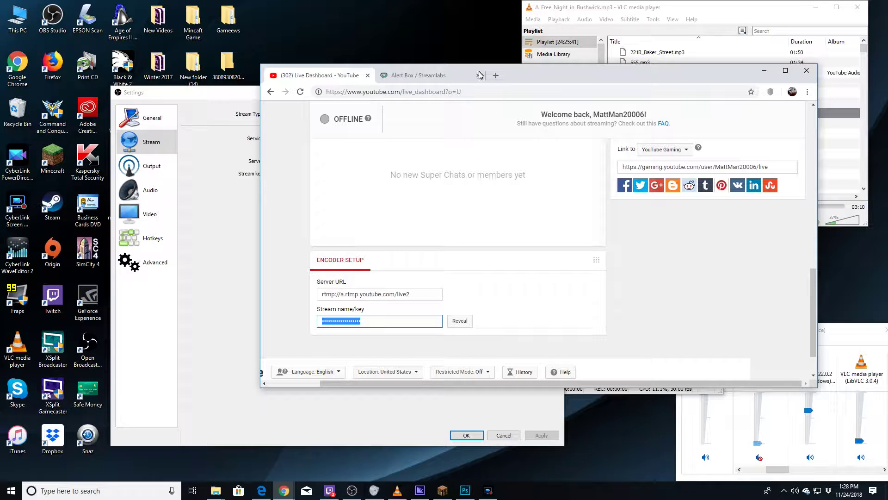
pyautogui.moveTo(549, 75); pyautogui.dragTo(799, 115)
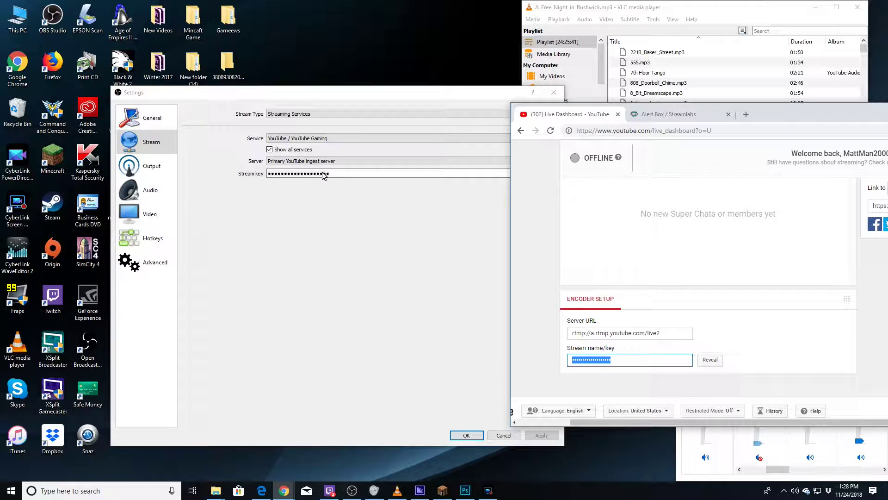
pyautogui.click(304, 234)
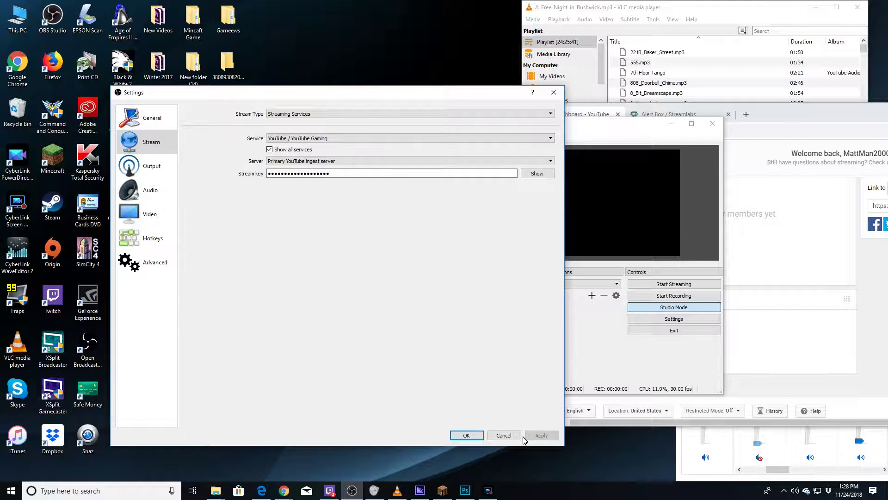
pyautogui.press('Escape')
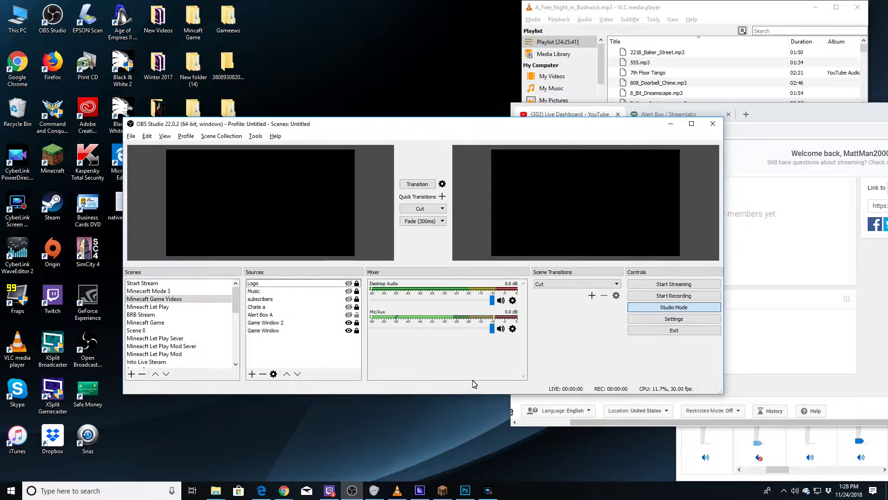
# Switch both the scene collection and the profile to Game Minecraft in OBS Studio
pyautogui.click(210, 137)
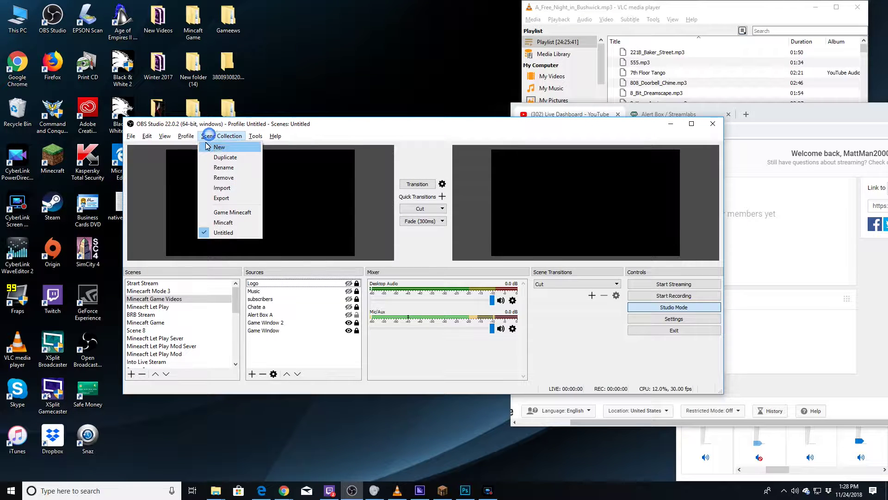
pyautogui.click(225, 213)
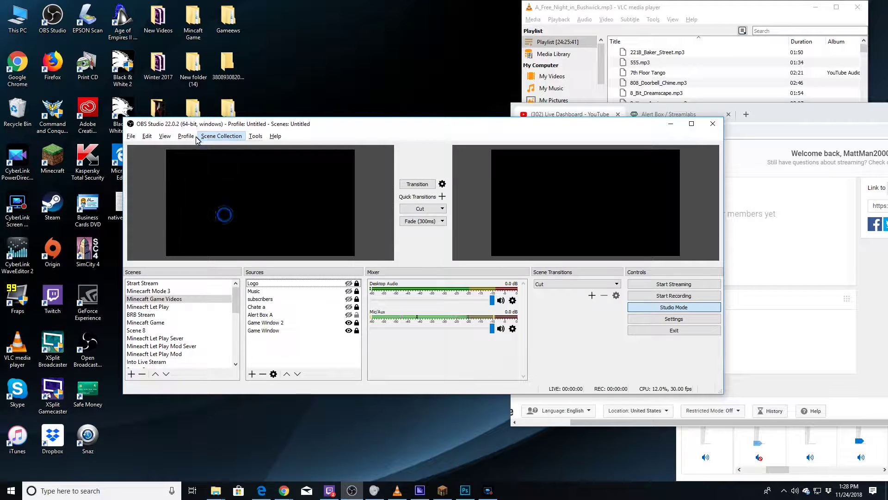
pyautogui.click(186, 136)
pyautogui.click(198, 213)
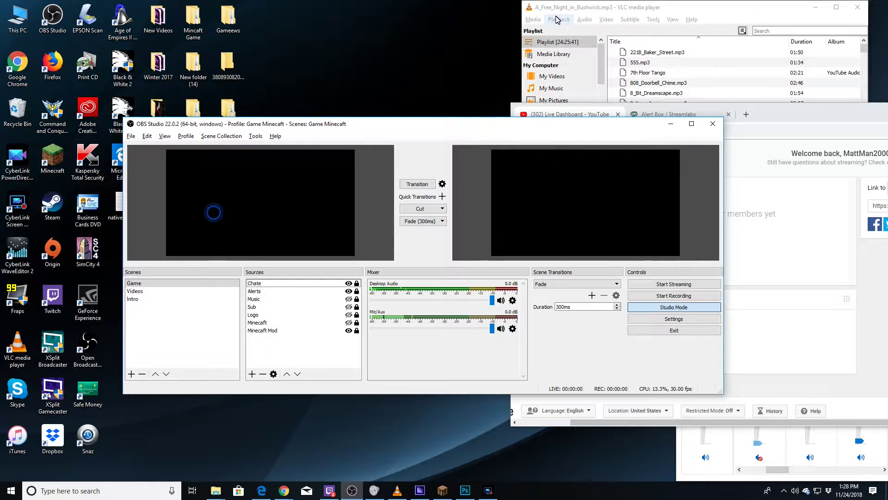
pyautogui.click(573, 27)
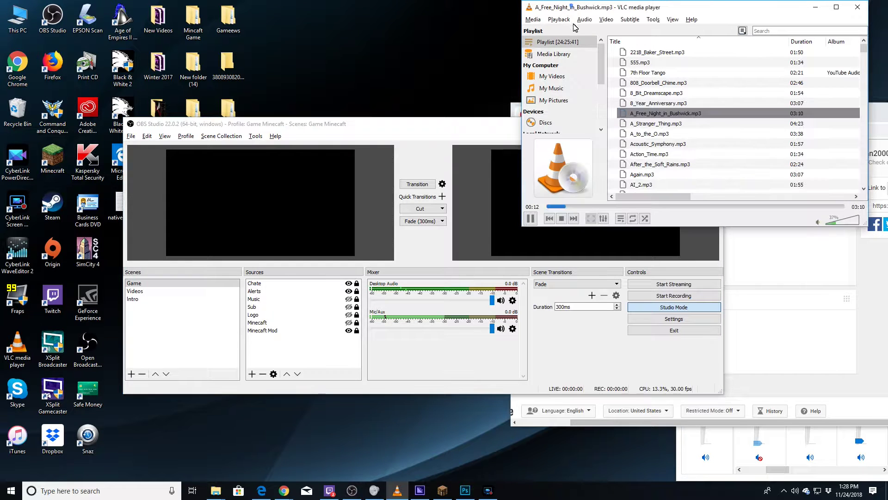
pyautogui.click(287, 370)
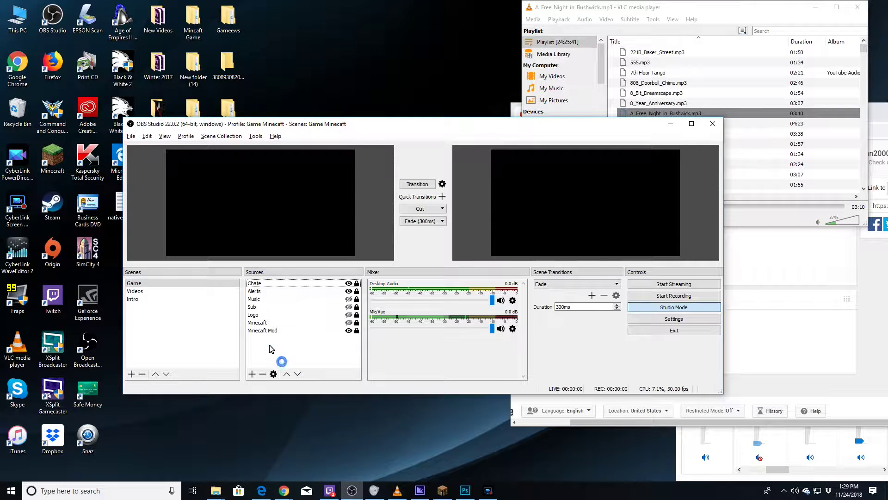
# Open the settings for this profile, look through Output and Audio, and paste the stream key into the Stream settings
pyautogui.click(131, 136)
pyautogui.click(146, 136)
pyautogui.click(131, 135)
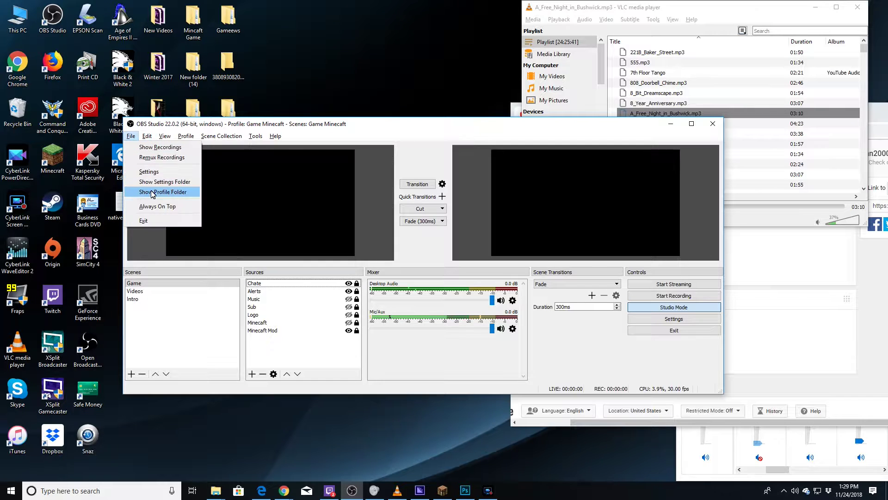
pyautogui.click(153, 172)
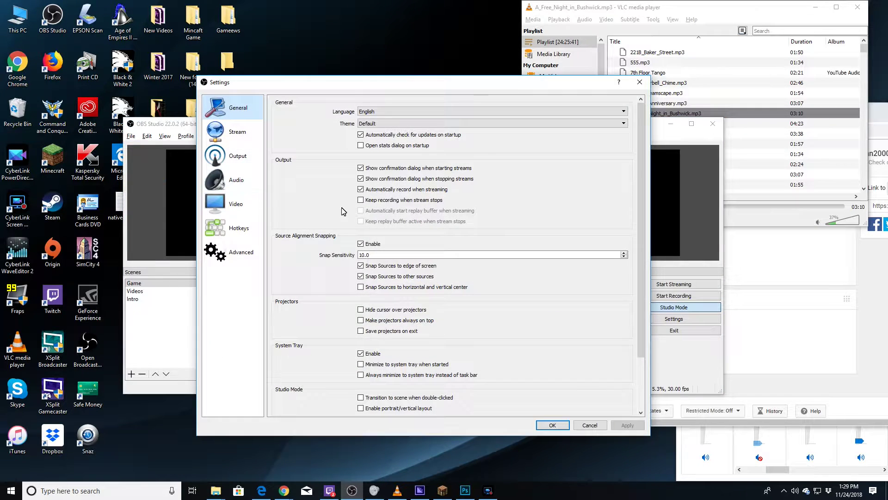
pyautogui.click(218, 156)
pyautogui.click(224, 179)
pyautogui.click(227, 167)
pyautogui.click(217, 132)
pyautogui.rightClick(370, 164)
pyautogui.click(394, 215)
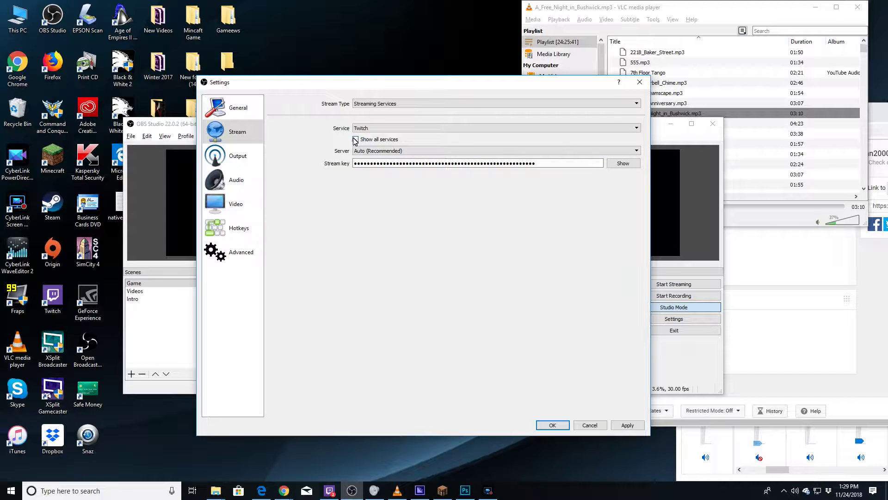
# Set the streaming service to YouTube / YouTube Gaming with the Primary YouTube ingest server, and save the settings
pyautogui.click(364, 128)
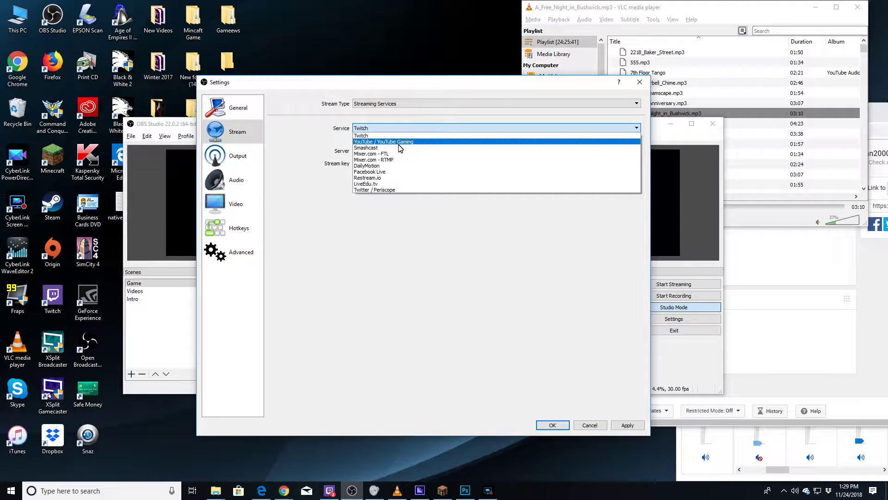
pyautogui.click(401, 142)
pyautogui.click(448, 150)
pyautogui.click(414, 192)
pyautogui.click(411, 152)
pyautogui.click(387, 191)
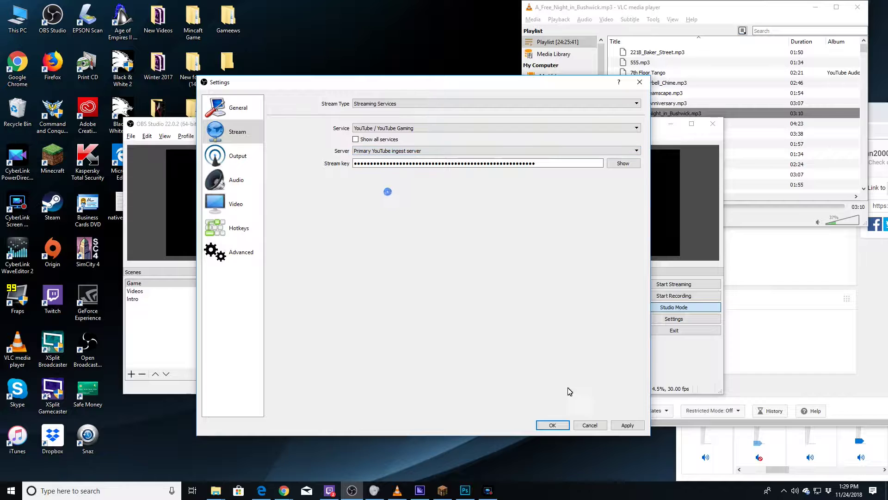
pyautogui.click(626, 425)
pyautogui.click(552, 426)
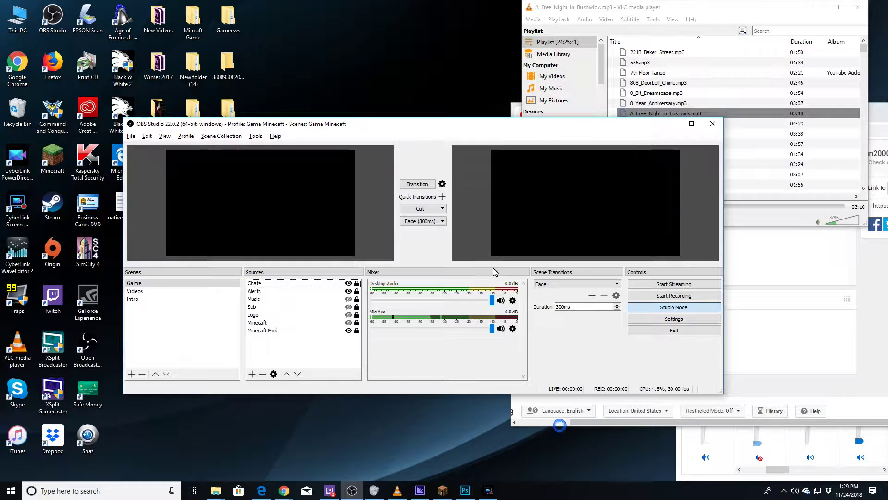
# Switch the scene collection back to Untitled and reopen the OBS settings
pyautogui.click(221, 135)
pyautogui.click(229, 232)
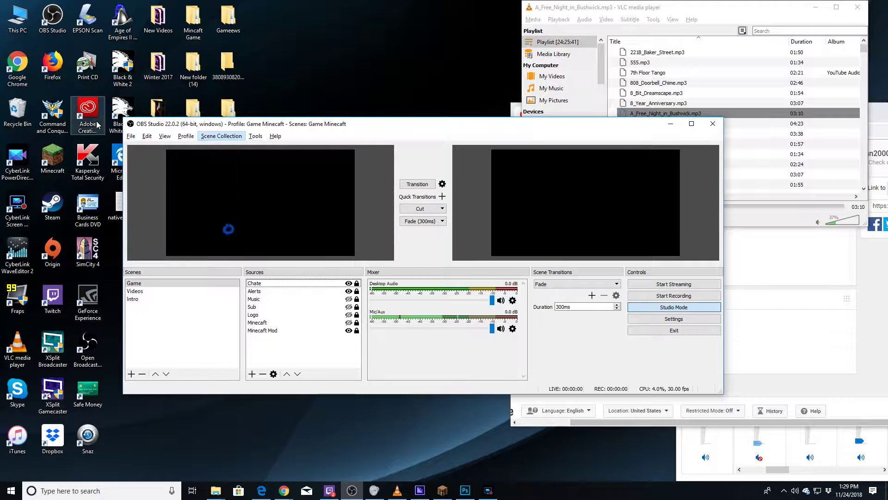
pyautogui.click(131, 136)
pyautogui.moveTo(131, 135)
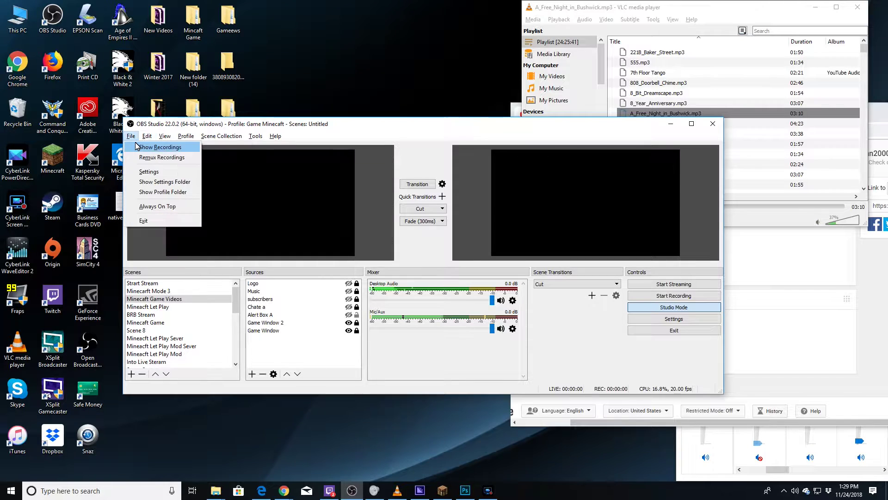
pyautogui.click(149, 172)
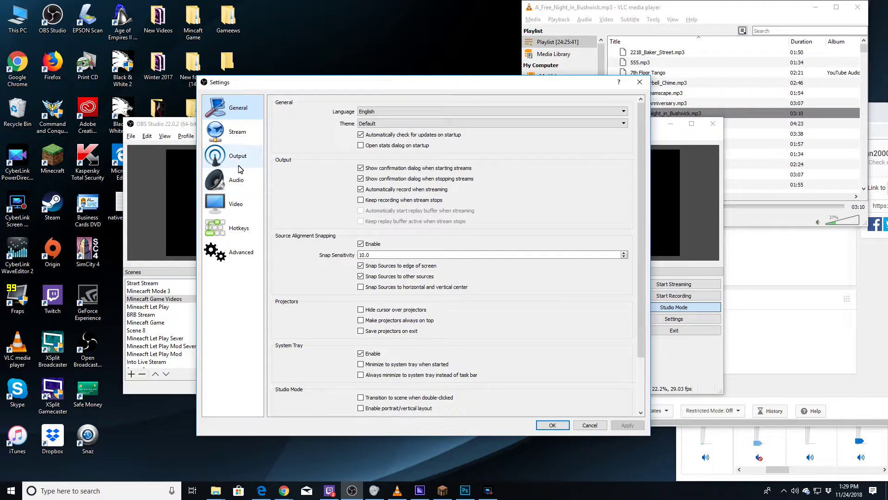
# Review the Audio and Stream settings, including the server choice, and return to the Output settings
pyautogui.click(237, 158)
pyautogui.click(235, 180)
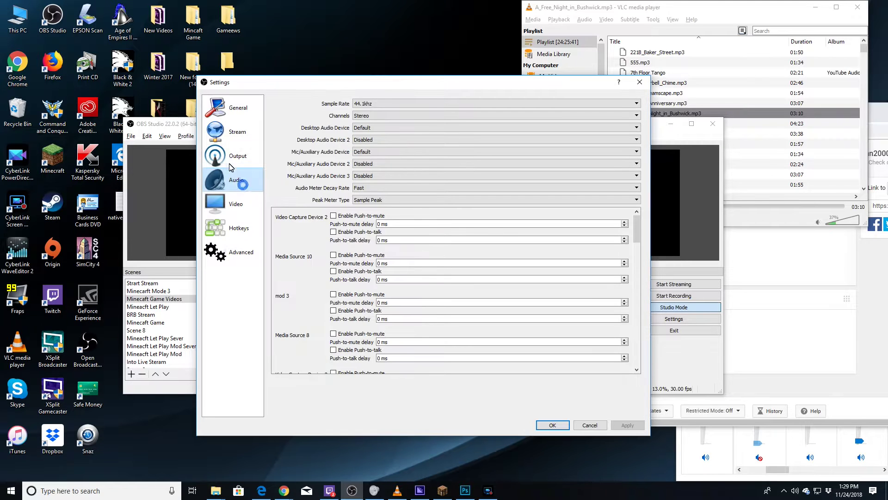
pyautogui.click(232, 130)
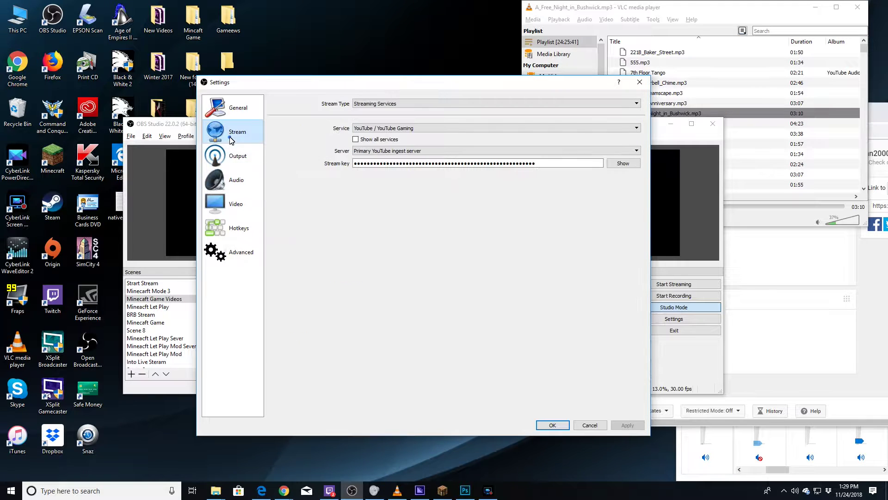
pyautogui.click(383, 155)
pyautogui.click(415, 223)
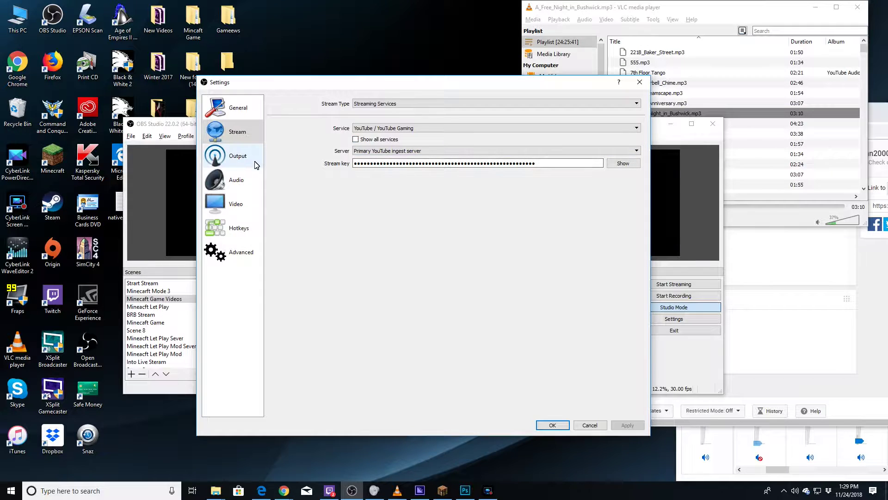
pyautogui.click(241, 159)
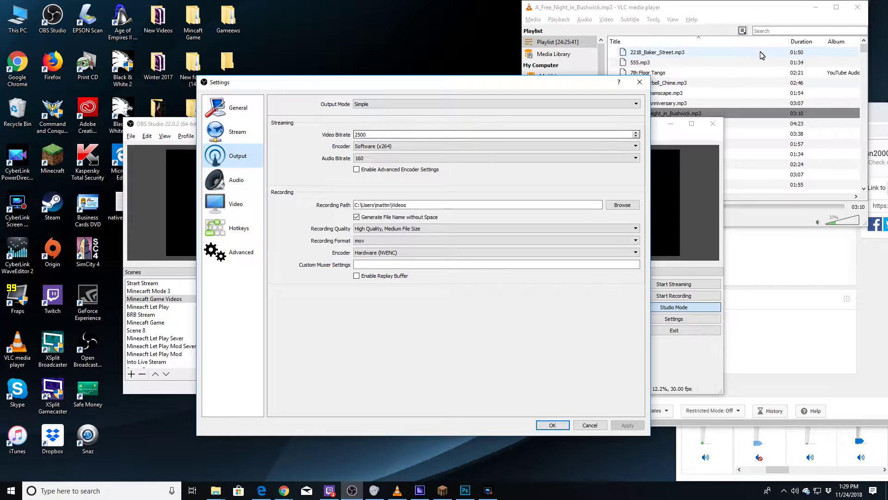
# Pause the track playing in VLC, and return to the Video Bitrate field in the OBS Output settings
pyautogui.click(699, 15)
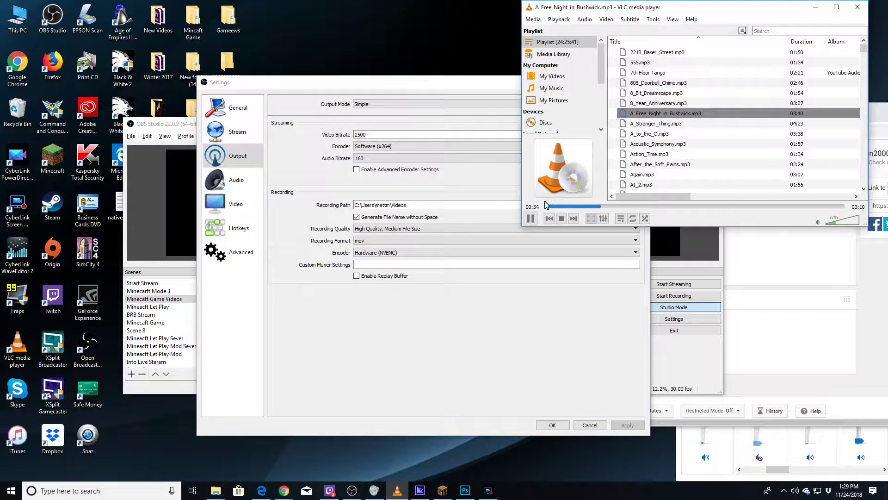
pyautogui.moveTo(444, 91); pyautogui.dragTo(374, 120)
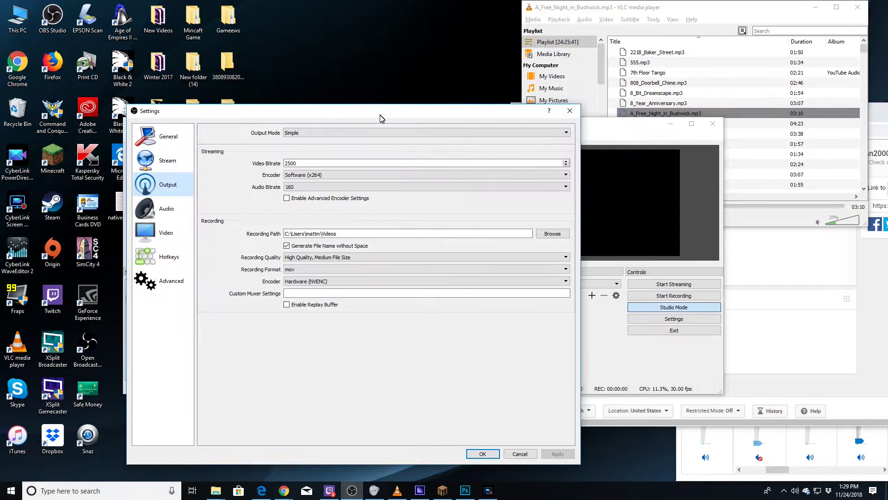
pyautogui.click(601, 19)
pyautogui.click(534, 220)
pyautogui.click(481, 322)
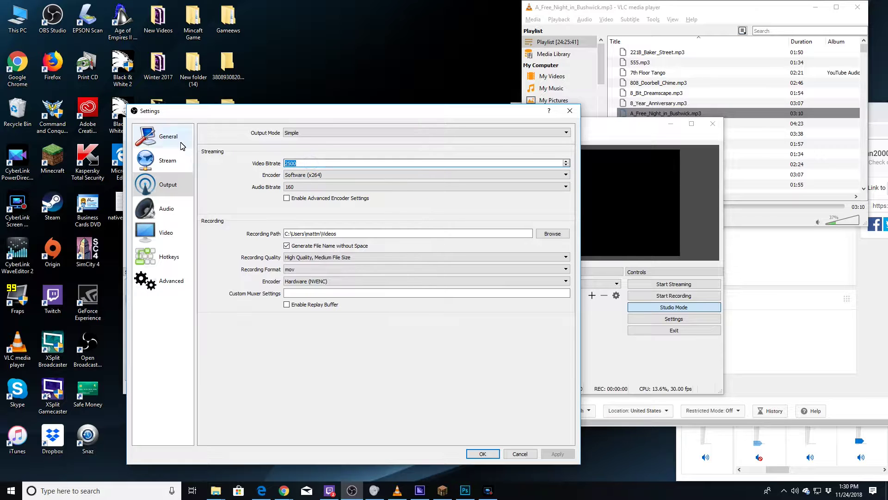
pyautogui.press('End')
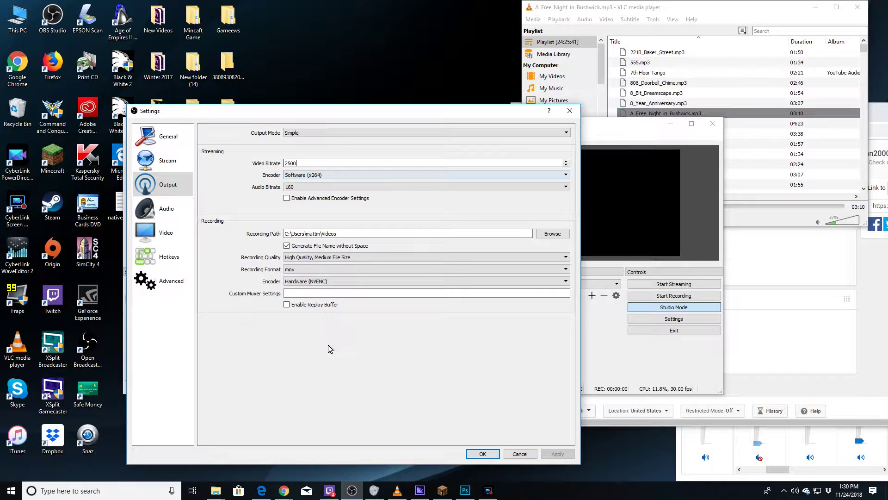
# Switch to Chrome, search for "speed test" in a new tab, and open the Speedtest by Ookla site
pyautogui.moveTo(284, 492)
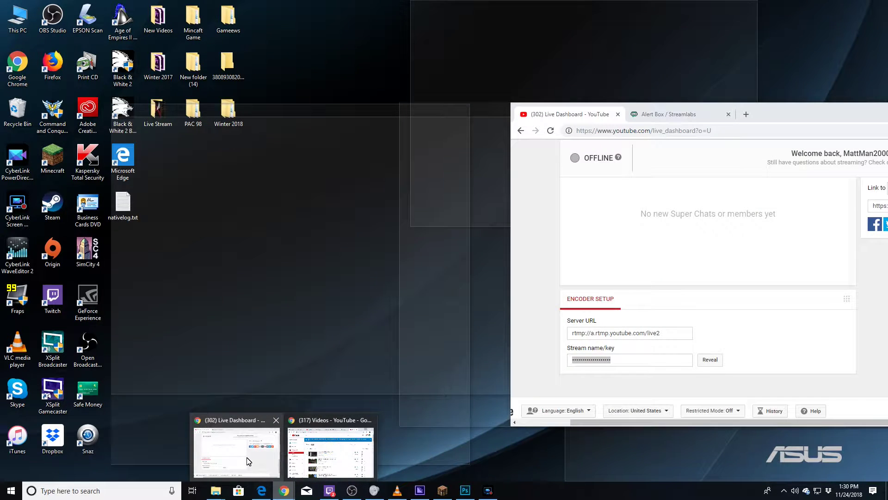
pyautogui.click(249, 461)
pyautogui.moveTo(771, 120); pyautogui.dragTo(523, 174)
pyautogui.click(495, 170)
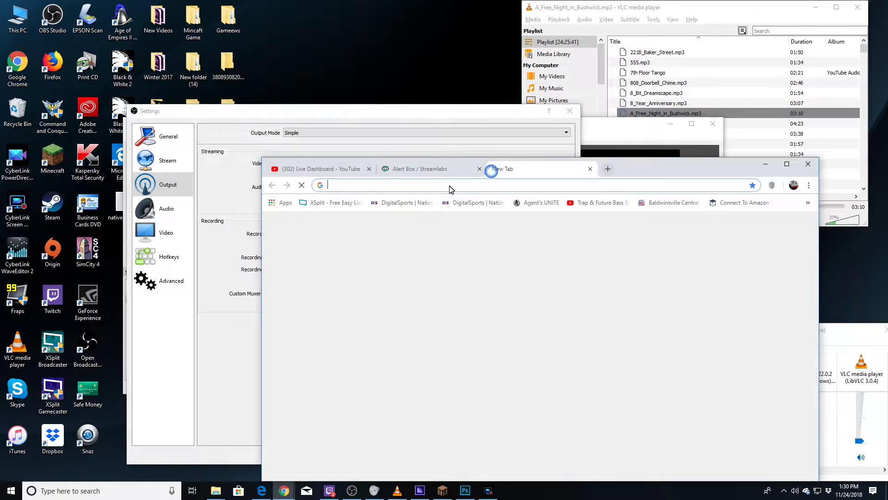
pyautogui.write('speed test')
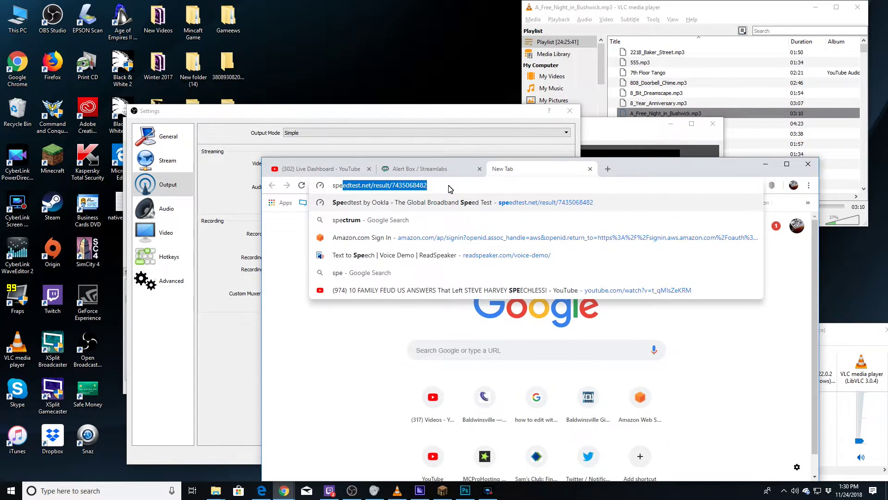
pyautogui.press('Return')
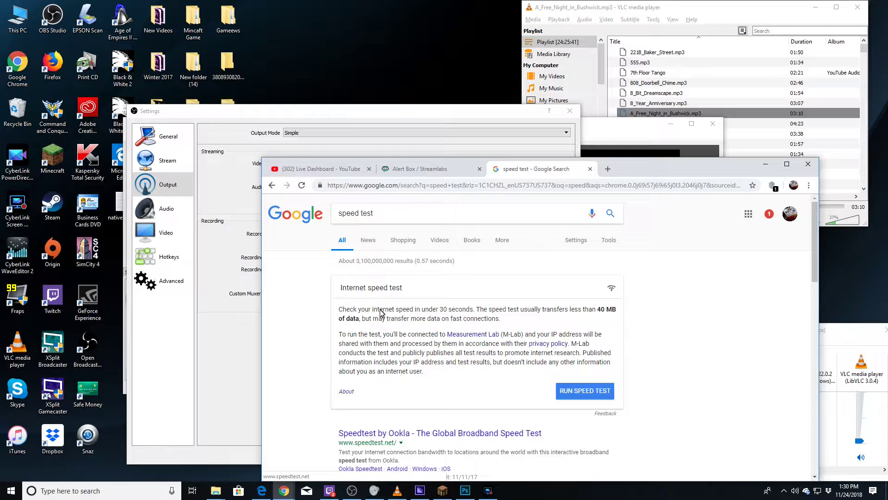
pyautogui.click(409, 435)
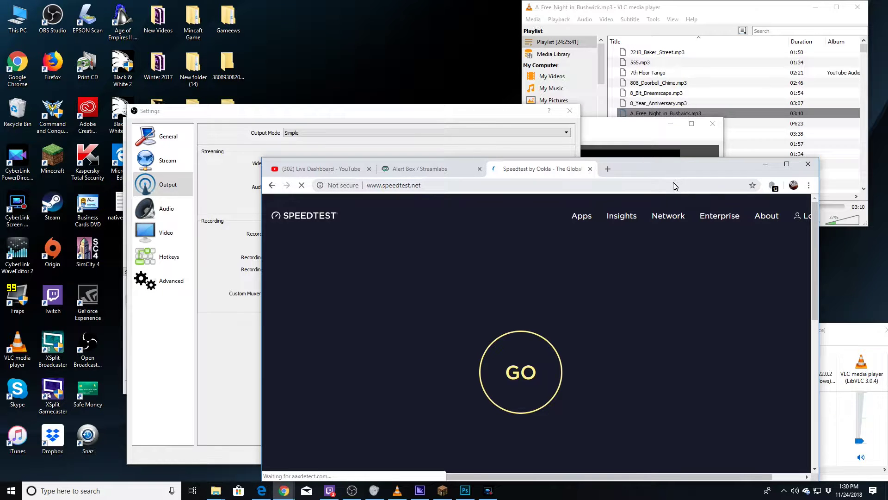
# Start the internet speed test, and check the Video Bitrate setting in OBS while it runs
pyautogui.moveTo(671, 164); pyautogui.dragTo(639, 137)
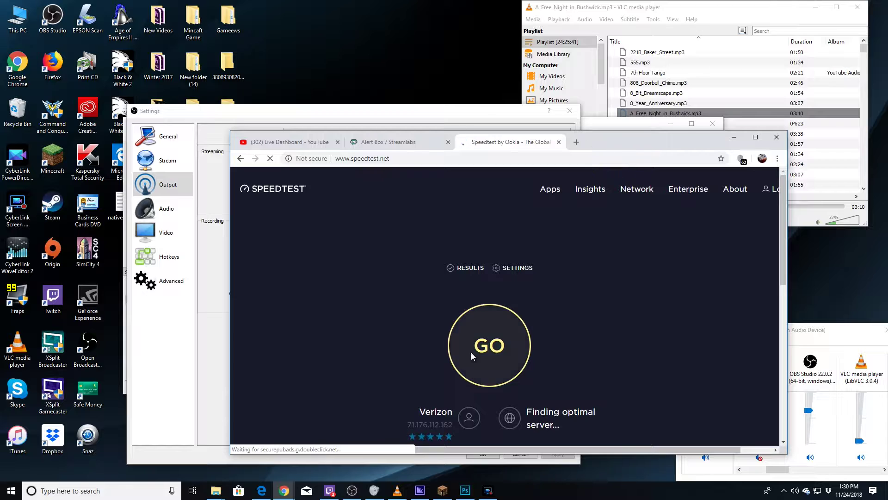
pyautogui.click(508, 339)
pyautogui.moveTo(633, 147); pyautogui.dragTo(676, 185)
pyautogui.click(394, 110)
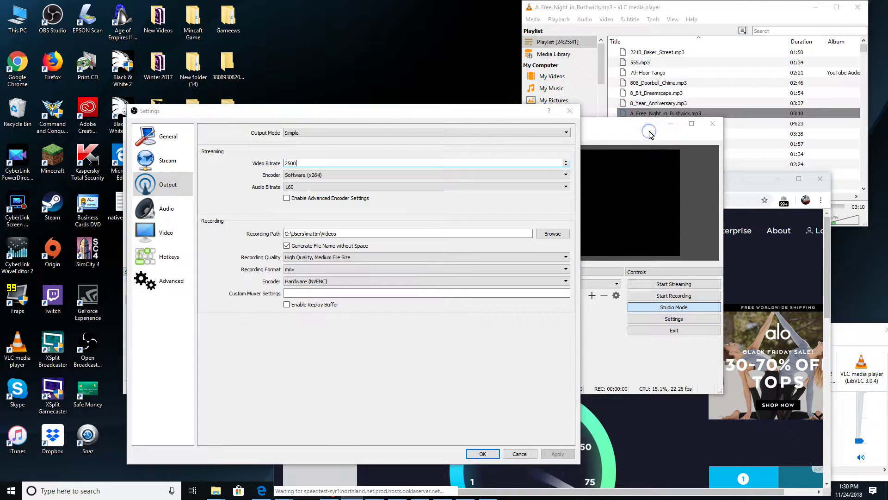
pyautogui.click(756, 192)
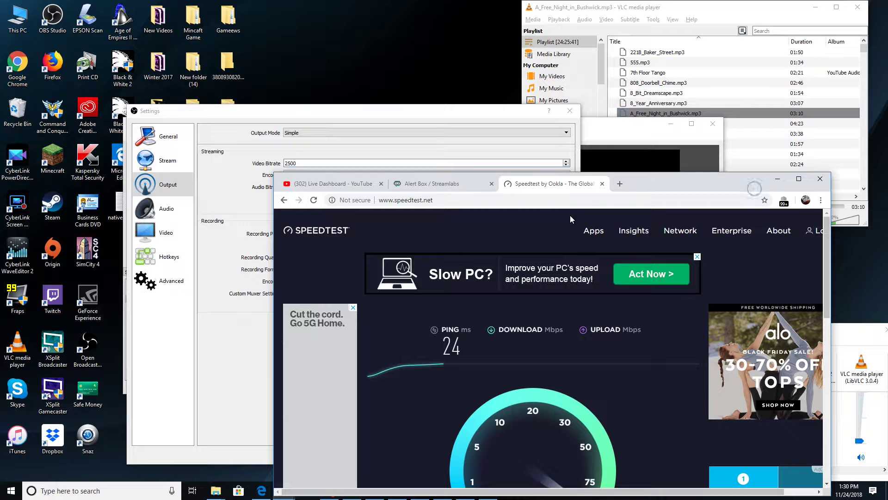
# Position the Chrome window over the OBS settings and examine the speed test's ping, download and upload results
pyautogui.moveTo(657, 179); pyautogui.dragTo(634, 114)
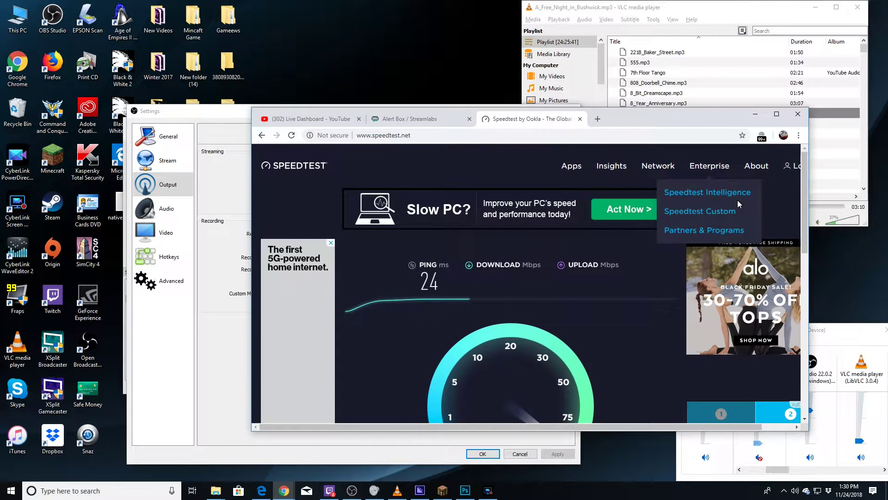
pyautogui.moveTo(804, 185); pyautogui.dragTo(804, 202)
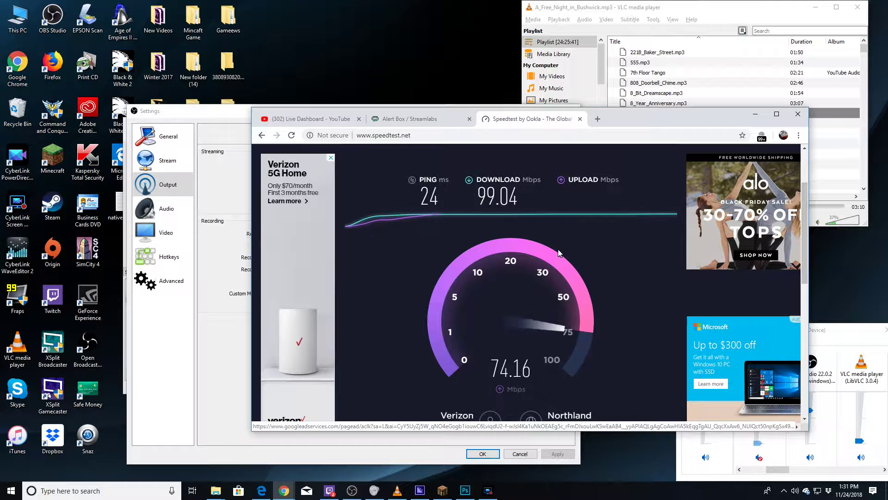
pyautogui.moveTo(640, 116); pyautogui.dragTo(655, 130)
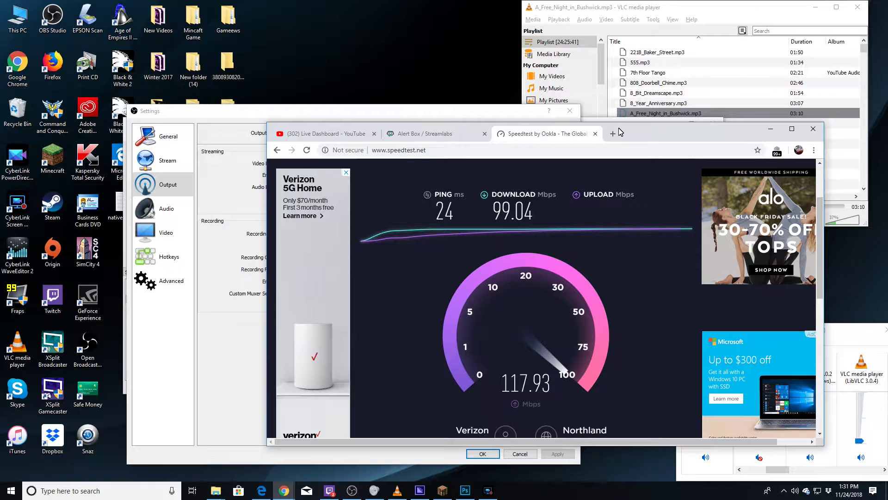
pyautogui.moveTo(661, 127); pyautogui.dragTo(615, 122)
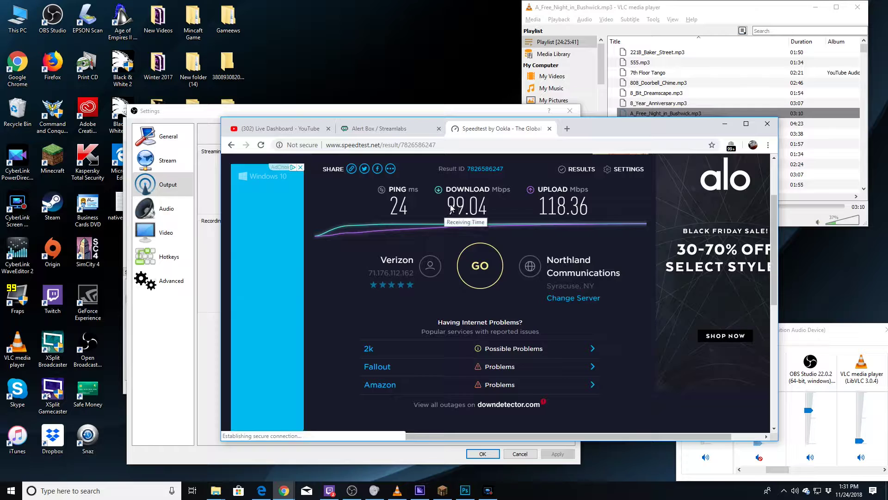
pyautogui.moveTo(611, 133); pyautogui.dragTo(677, 139)
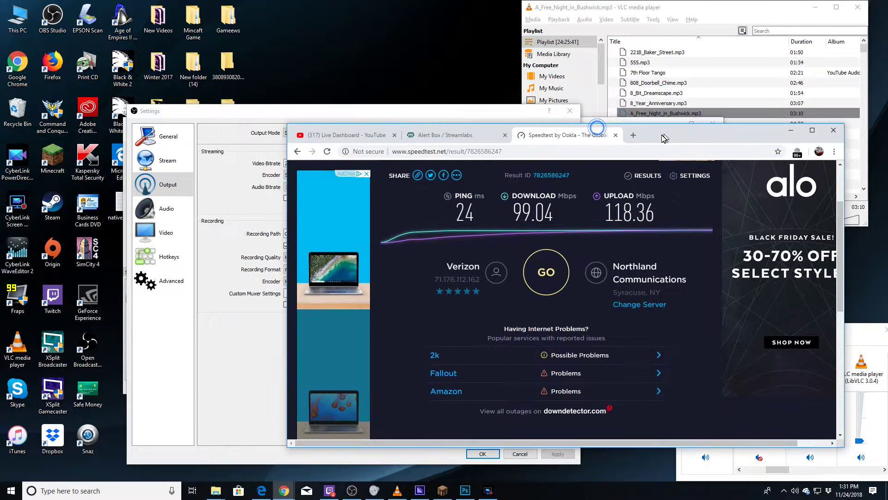
# Close the OBS settings without saving, check the available profiles, and switch the scene collection to Game Minecaft
pyautogui.click(419, 114)
pyautogui.click(519, 453)
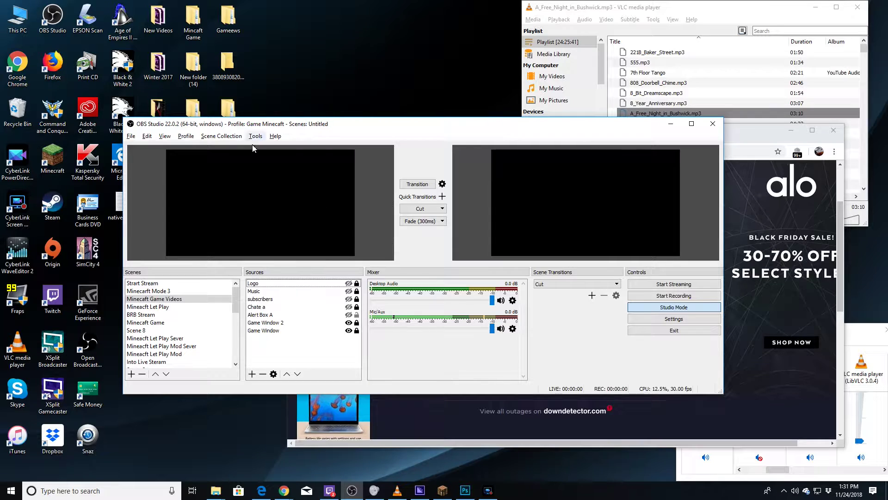
pyautogui.click(186, 136)
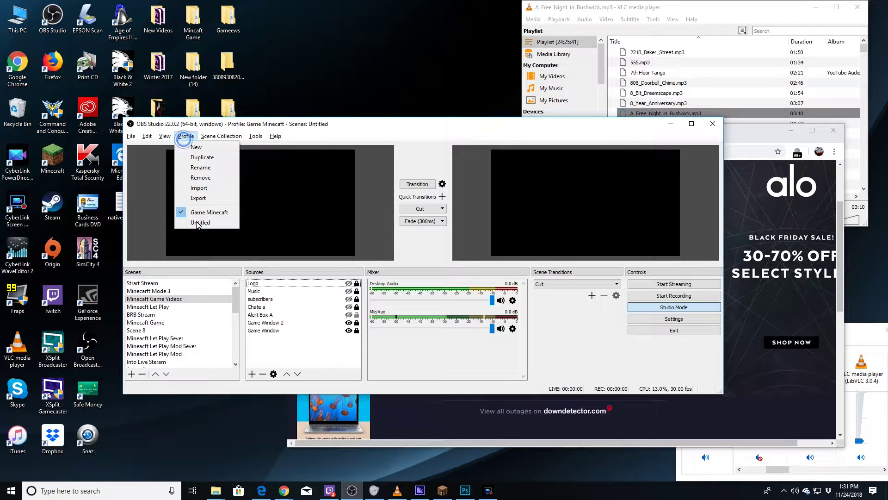
pyautogui.moveTo(212, 133)
pyautogui.click(228, 212)
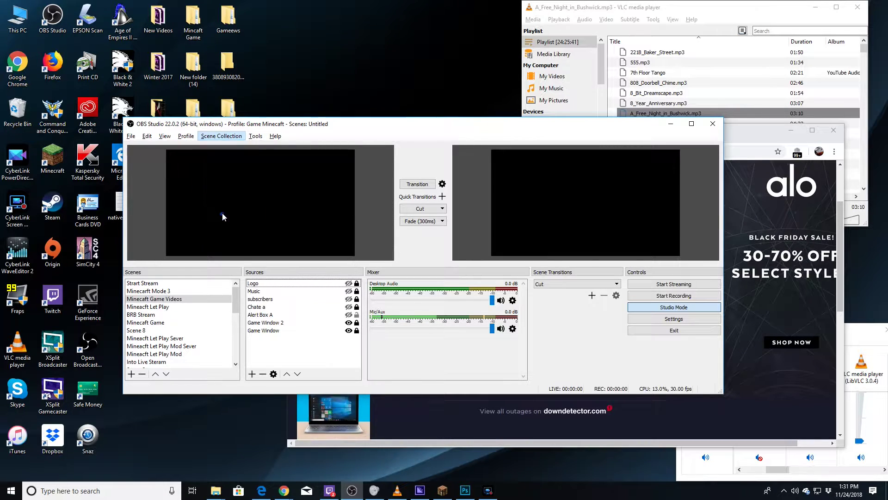
pyautogui.click(588, 6)
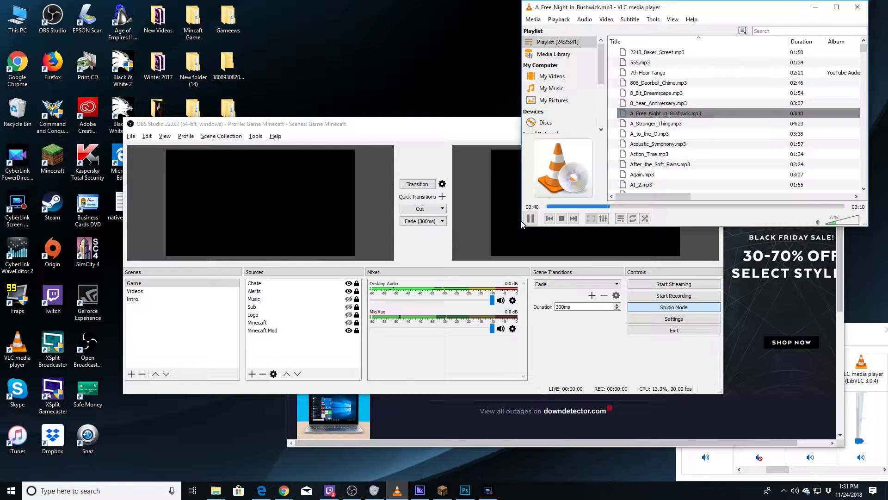
# Review the stream type, service, server and output bitrate in the OBS settings, and close them without saving
pyautogui.click(131, 136)
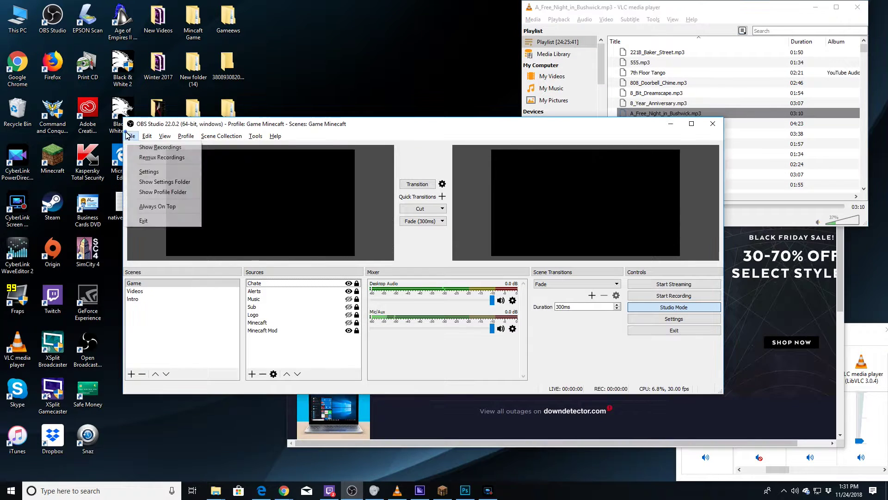
pyautogui.click(163, 172)
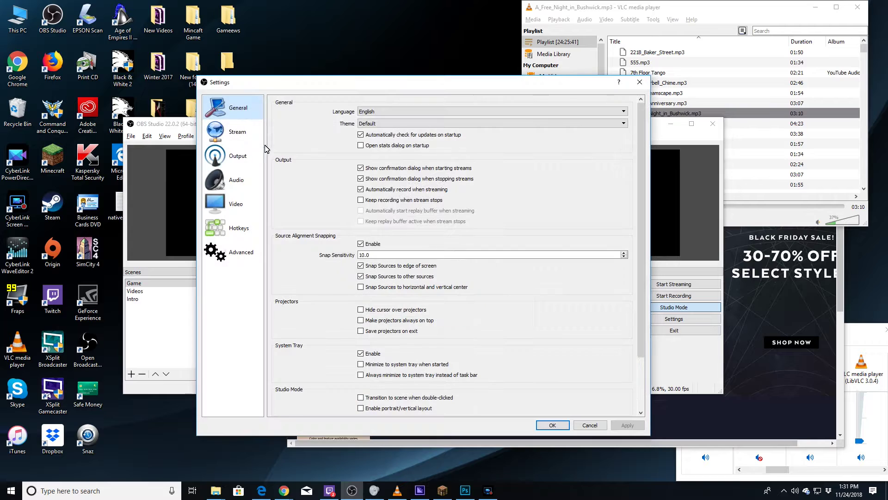
pyautogui.click(255, 133)
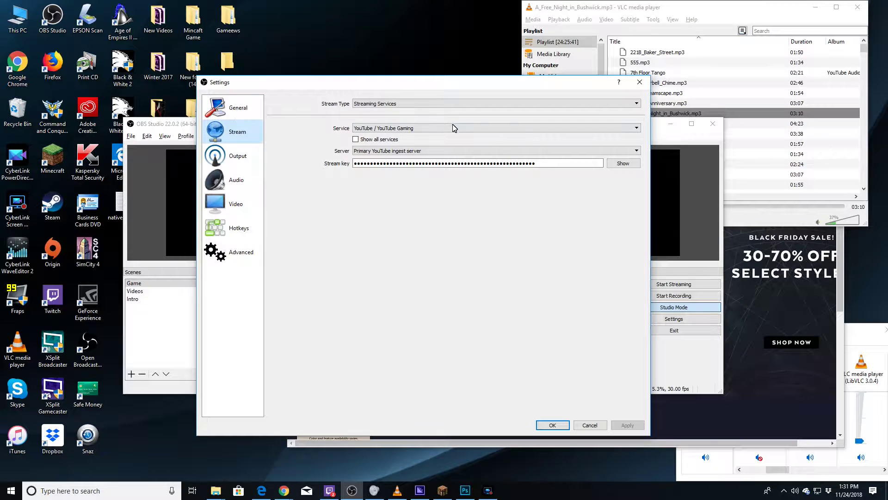
pyautogui.click(404, 104)
pyautogui.click(404, 110)
pyautogui.click(234, 155)
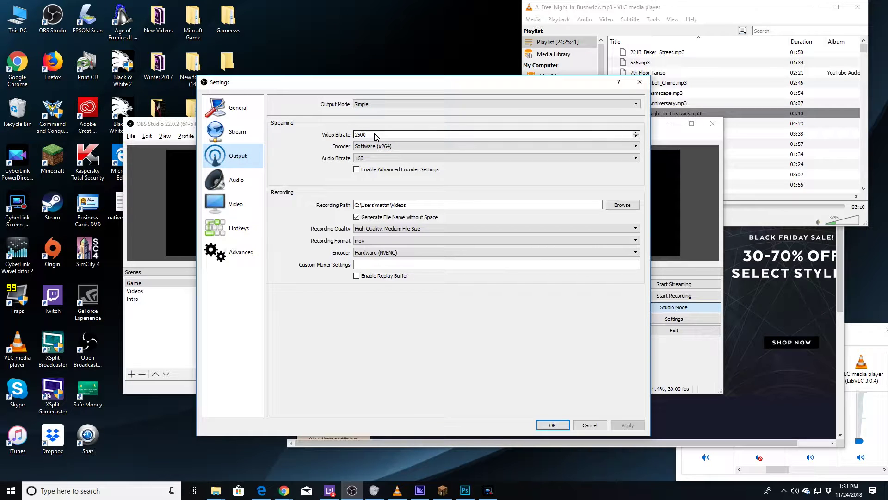
pyautogui.click(236, 132)
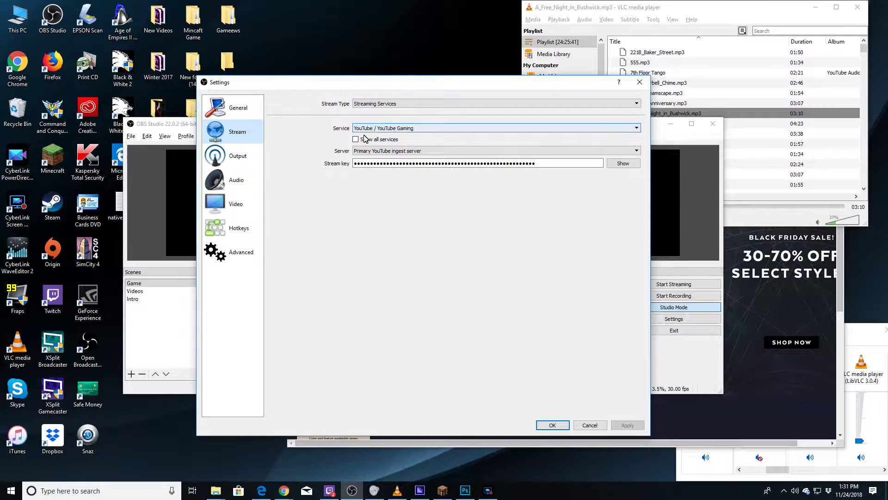
pyautogui.click(380, 151)
pyautogui.click(379, 151)
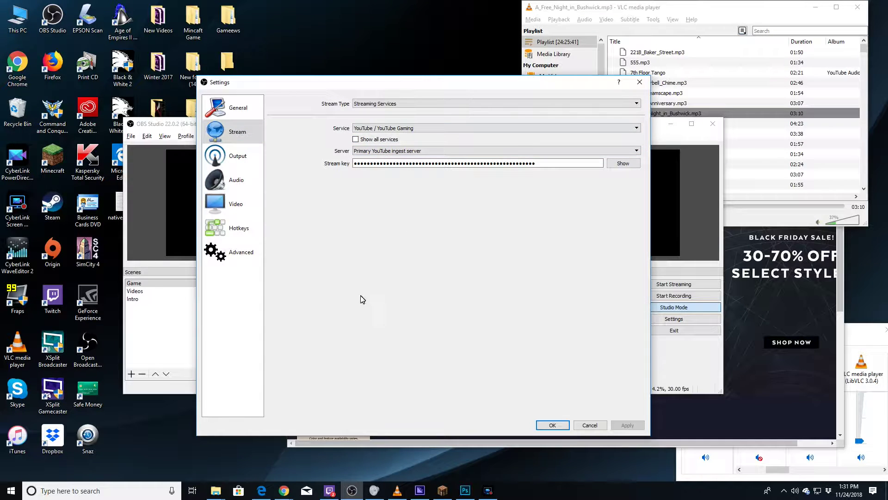
pyautogui.click(600, 426)
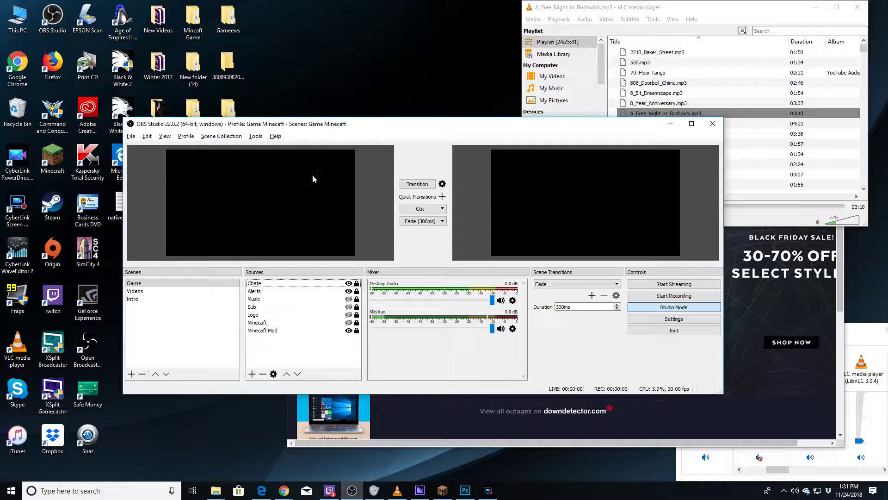
# Check the available OBS profiles without changing the selection, and reposition the OBS window on the desktop
pyautogui.click(186, 135)
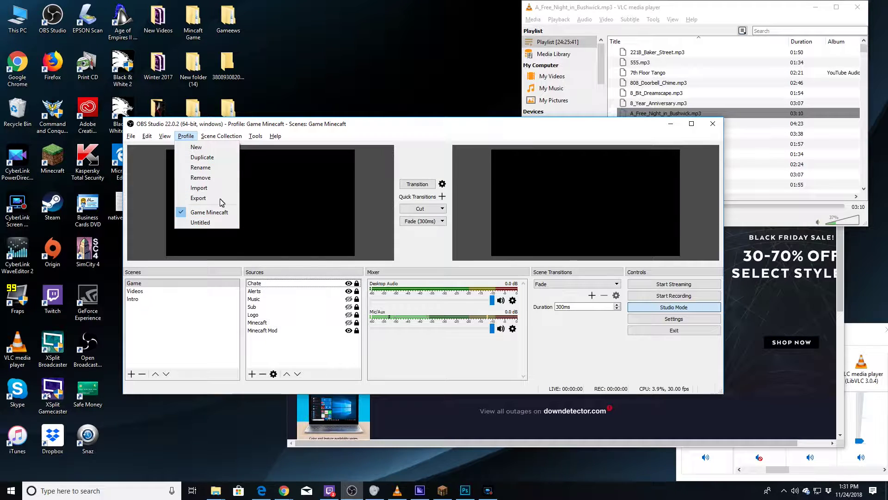
pyautogui.moveTo(208, 137)
pyautogui.click(363, 119)
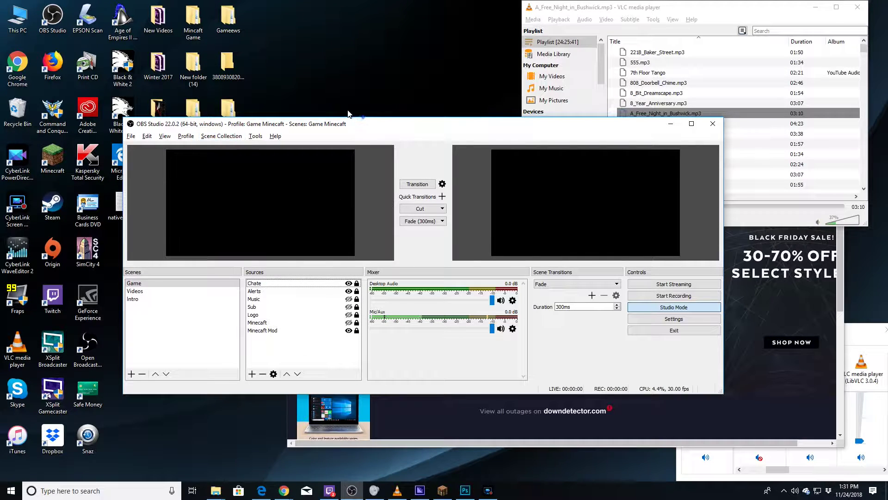
pyautogui.moveTo(347, 130); pyautogui.dragTo(341, 83)
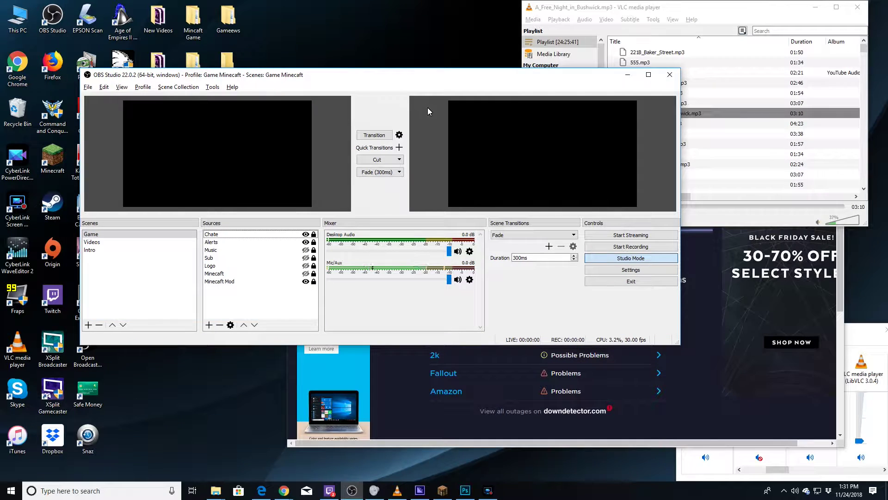
pyautogui.moveTo(419, 71); pyautogui.dragTo(446, 113)
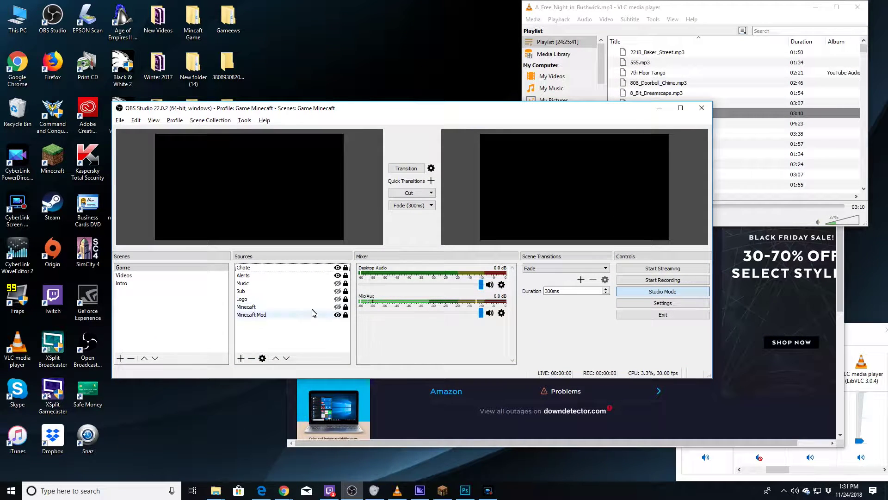
# Bring up the Minecraft window and arrange it beside OBS to check the game capture in the preview
pyautogui.click(443, 495)
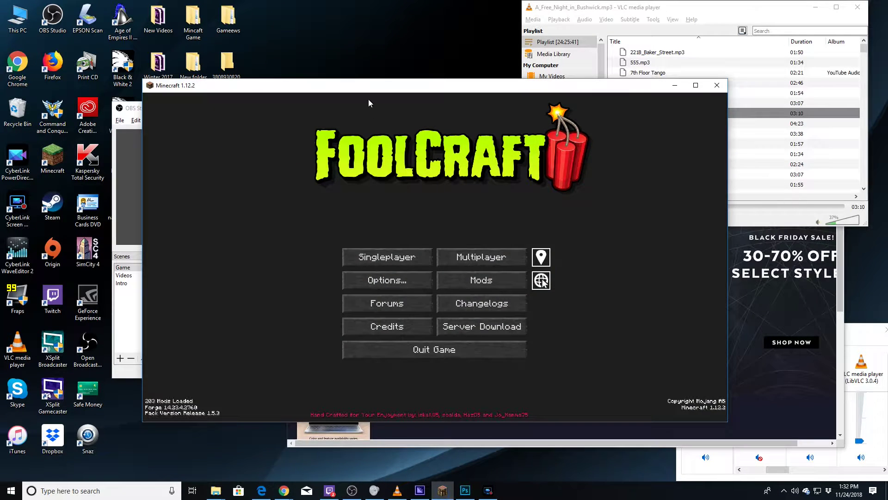
pyautogui.moveTo(368, 90); pyautogui.dragTo(542, 115)
pyautogui.moveTo(267, 106); pyautogui.dragTo(214, 140)
pyautogui.moveTo(383, 112); pyautogui.dragTo(352, 78)
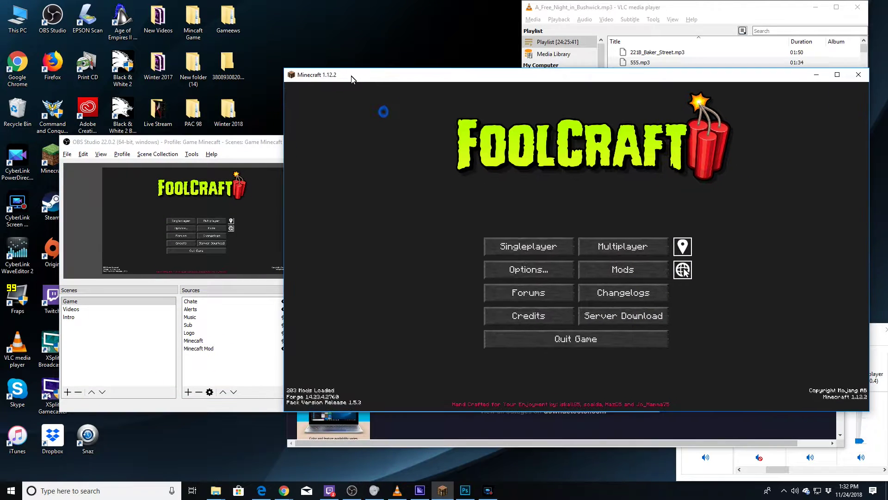
pyautogui.click(236, 142)
pyautogui.moveTo(236, 142); pyautogui.dragTo(270, 178)
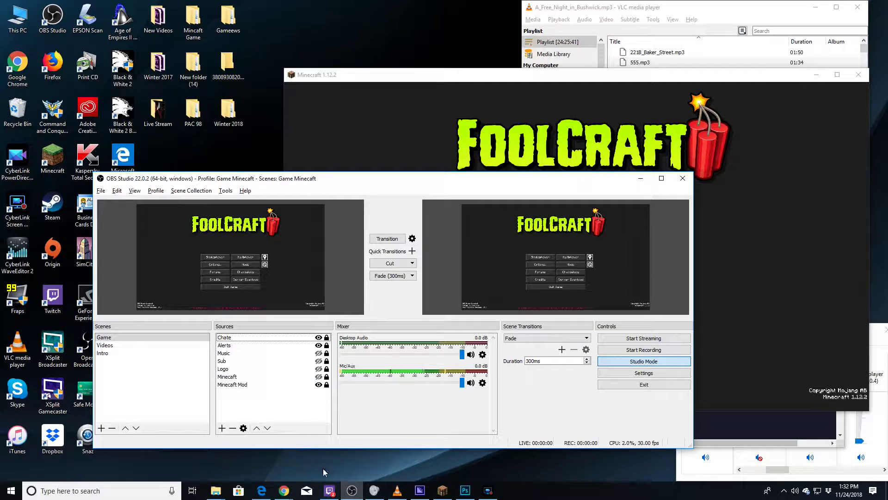
# Switch to the Twitch app, return from the FoolCraft 3 (5) profile to the Minecraft modpack list, and minimize the app
pyautogui.click(330, 490)
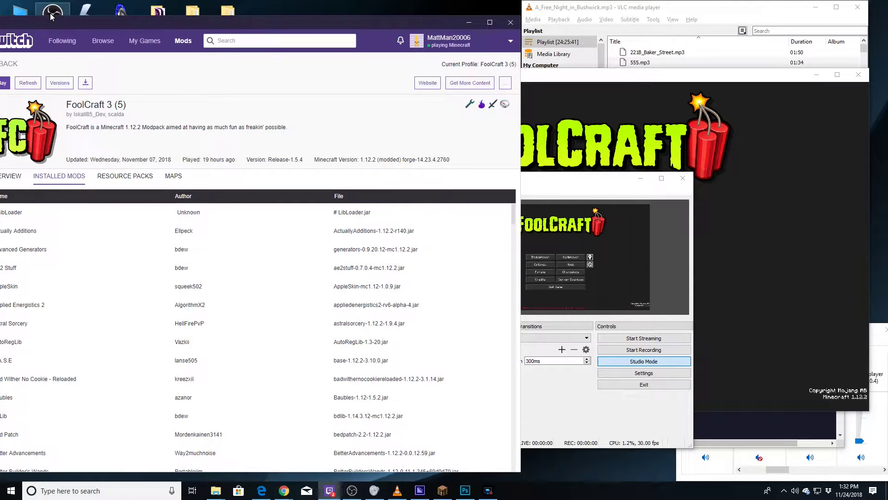
pyautogui.moveTo(52, 18); pyautogui.dragTo(161, 20)
pyautogui.click(105, 69)
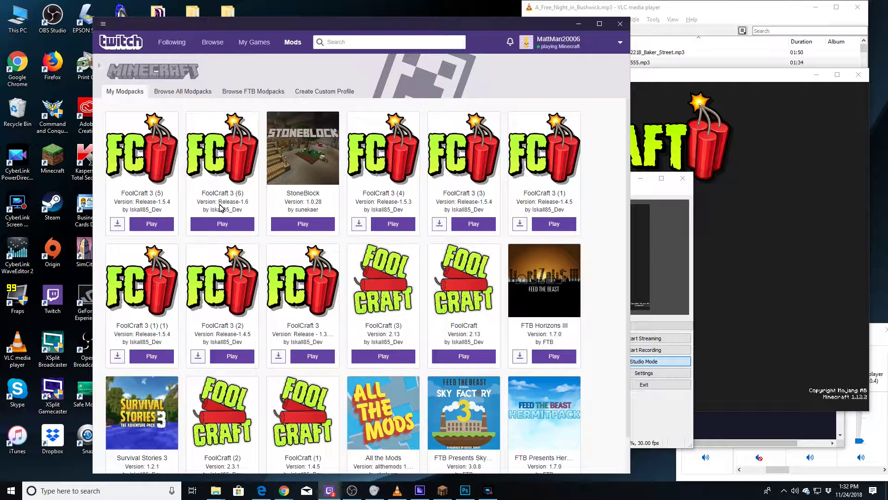
pyautogui.click(578, 25)
# Place Minecraft and OBS side by side to compare the capture, minimize Minecraft, and re-center the OBS window
pyautogui.moveTo(459, 184); pyautogui.dragTo(391, 205)
pyautogui.moveTo(464, 75); pyautogui.dragTo(422, 76)
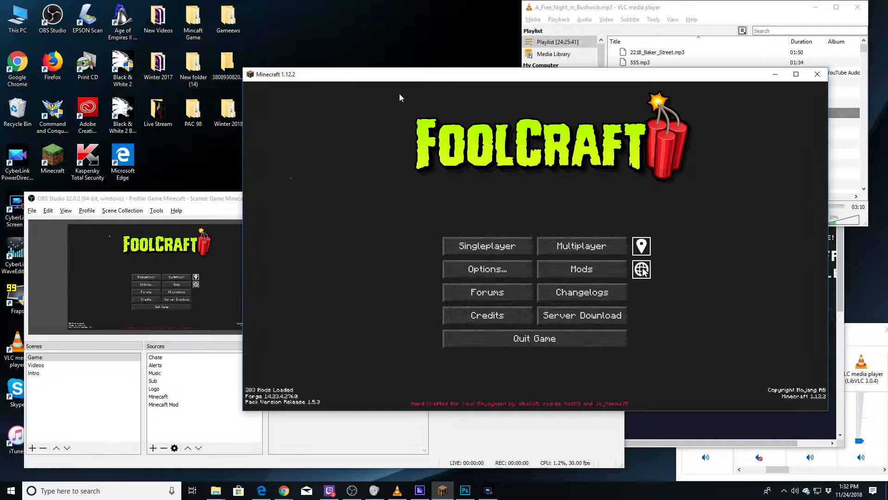
pyautogui.moveTo(214, 198); pyautogui.dragTo(264, 143)
pyautogui.click(774, 74)
pyautogui.moveTo(500, 148); pyautogui.dragTo(540, 112)
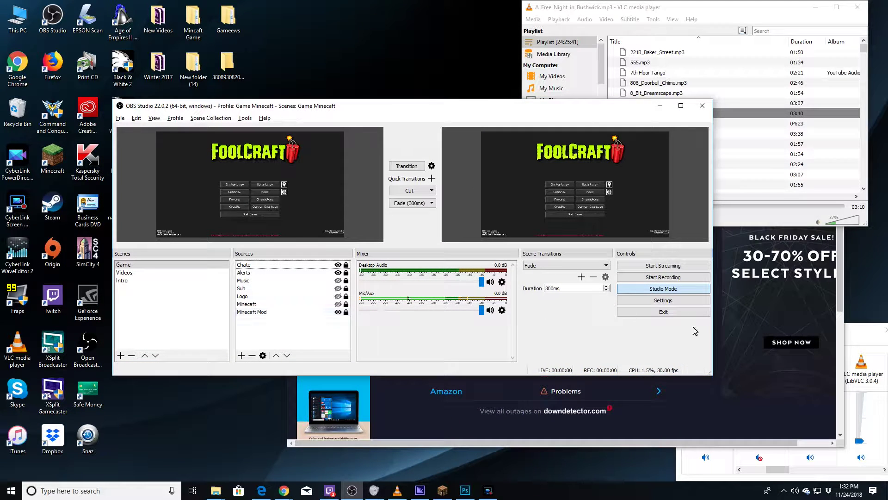
# Switch to Chrome, view the Streamlabs Alert Box page, and go to the beginning of the YouTube Live Dashboard
pyautogui.click(839, 287)
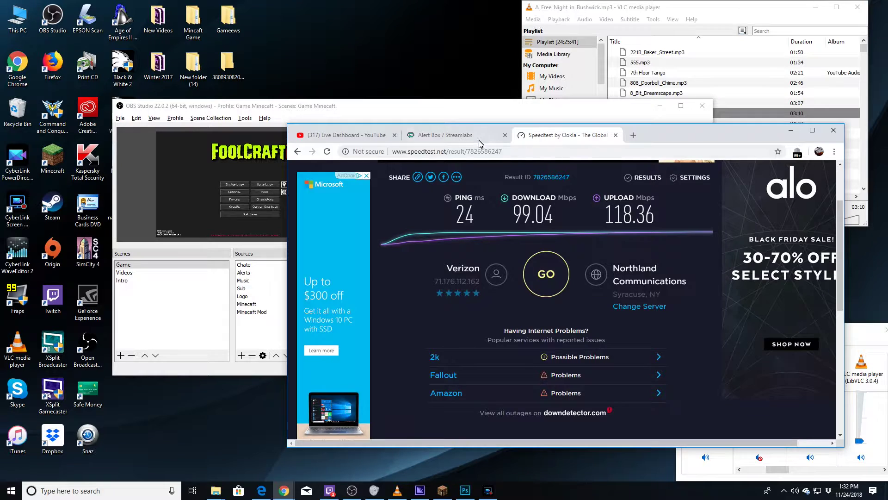
pyautogui.click(477, 135)
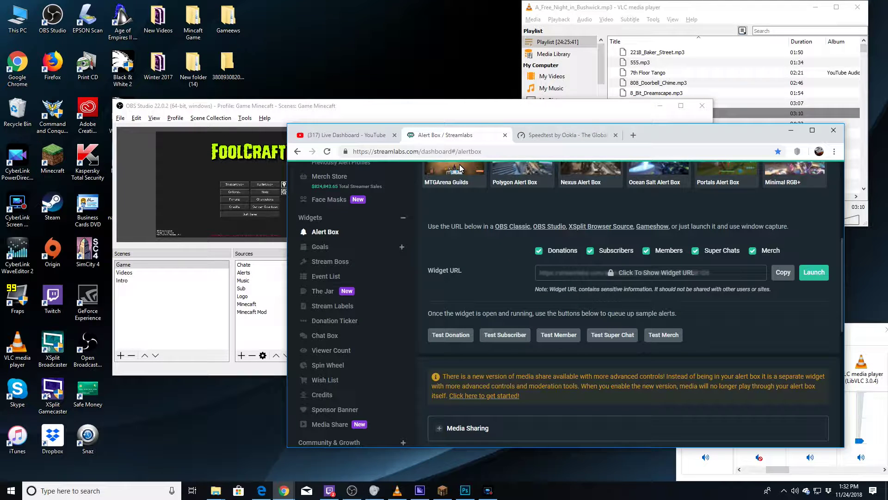
pyautogui.click(366, 136)
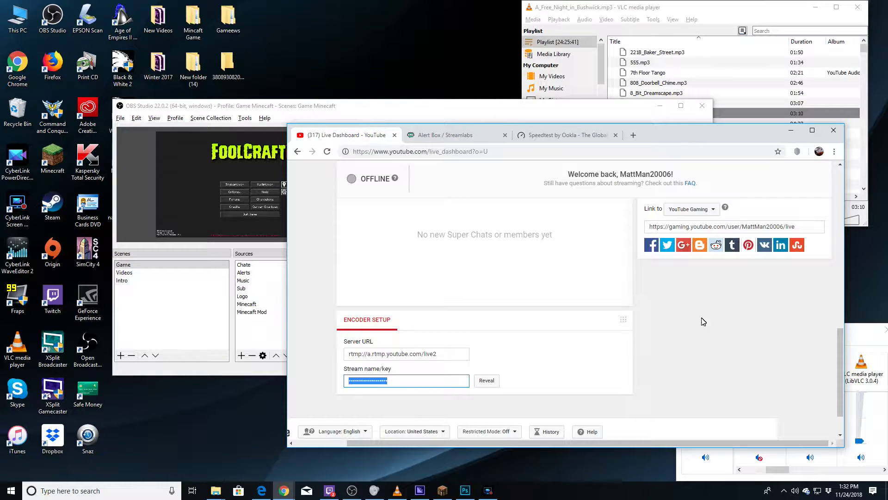
pyautogui.moveTo(842, 382); pyautogui.dragTo(839, 221)
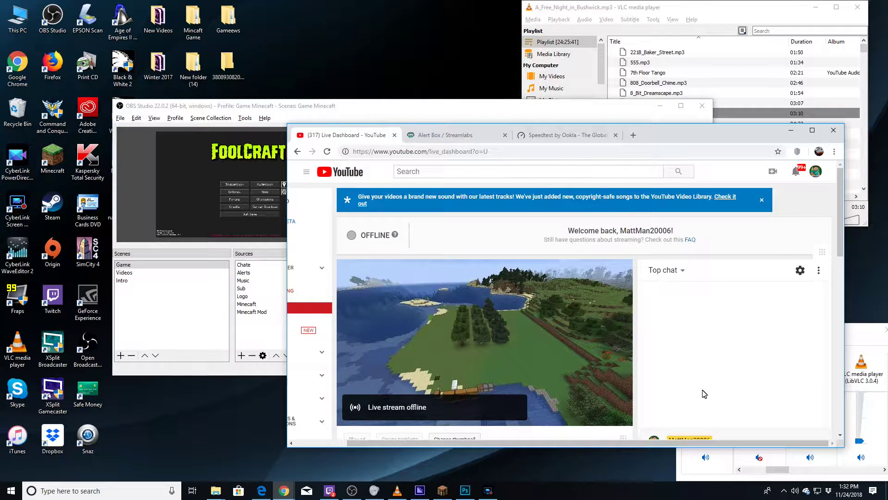
# Check the OBS preview, and send the message "hi" in the YouTube Live Dashboard chat
pyautogui.click(237, 106)
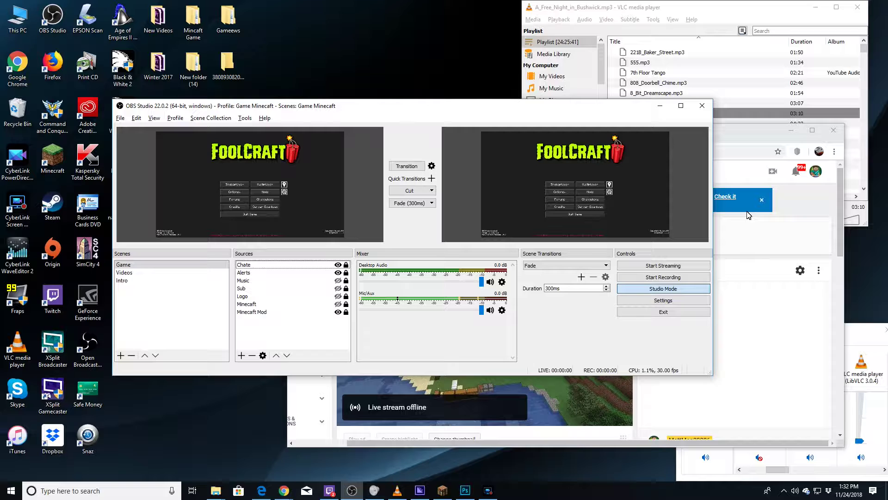
pyautogui.click(761, 128)
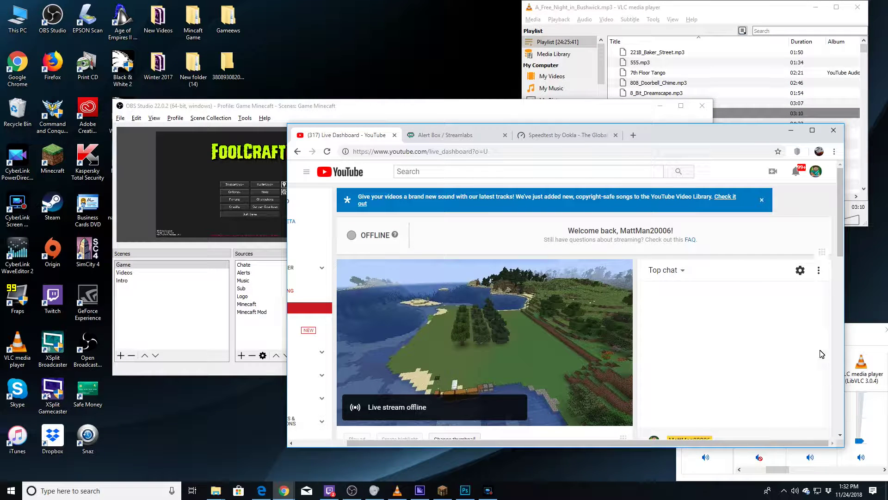
pyautogui.moveTo(841, 248); pyautogui.dragTo(842, 273)
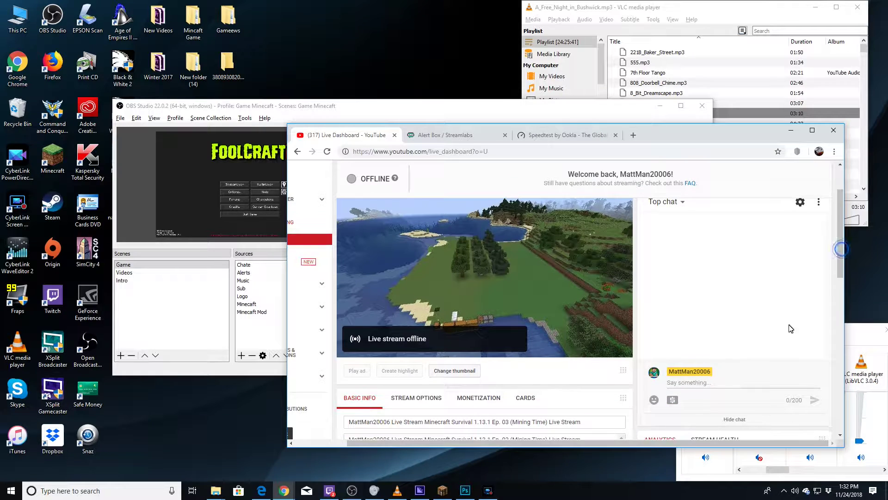
pyautogui.click(716, 385)
pyautogui.write('hi')
pyautogui.press('Return')
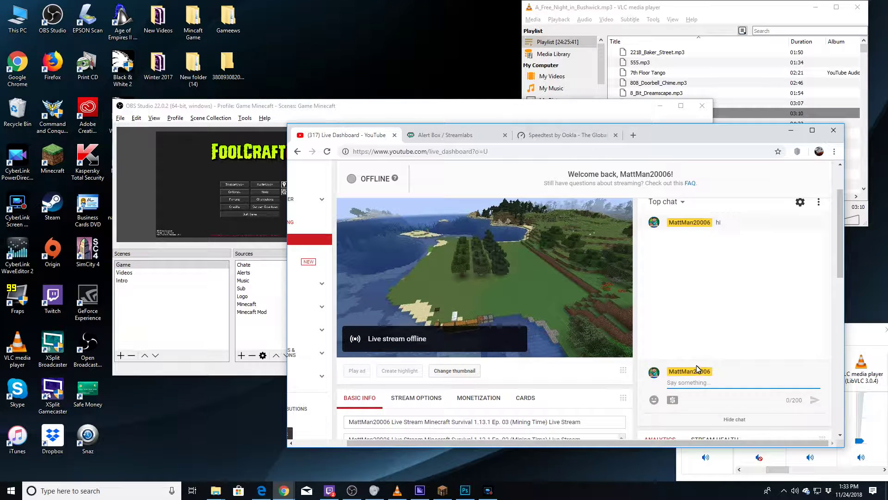
# Maximize the OBS window, review the Chate browser source's URL and size properties, and close them without saving
pyautogui.click(243, 106)
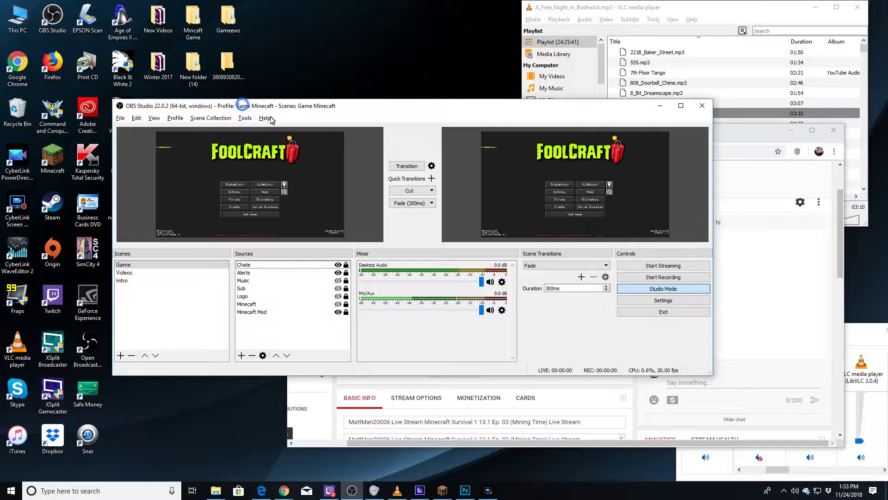
pyautogui.doubleClick(477, 114)
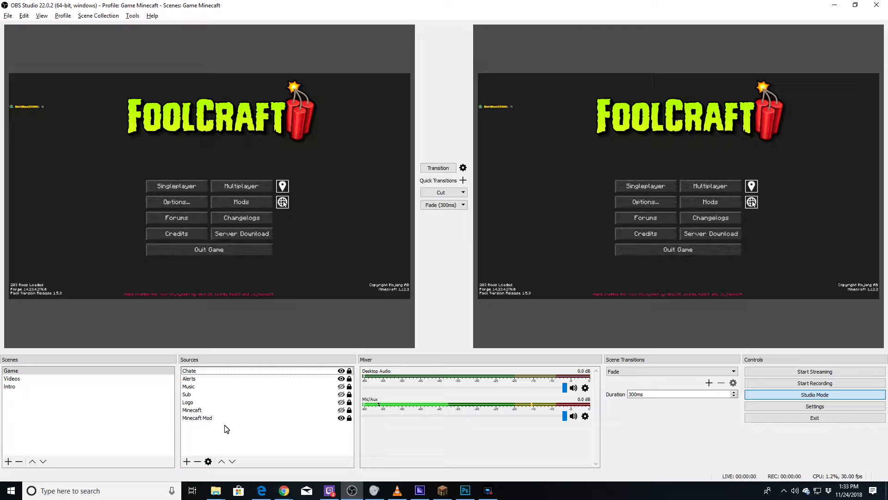
pyautogui.doubleClick(194, 370)
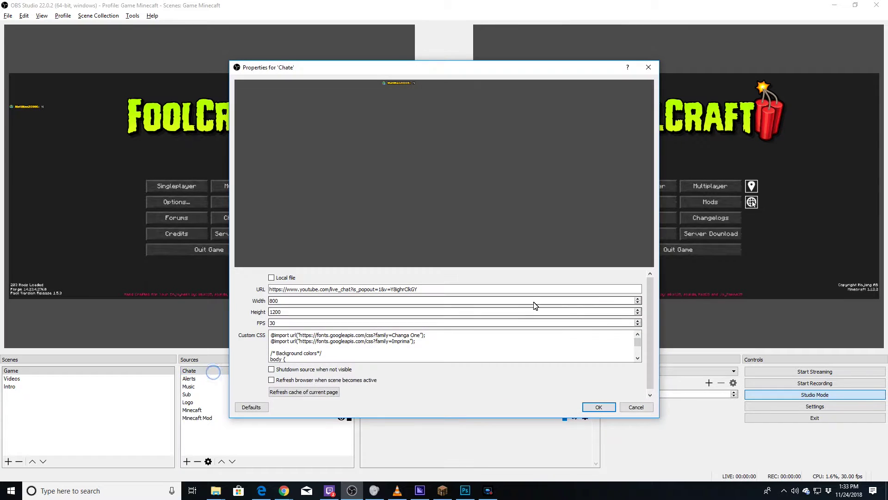
pyautogui.click(635, 407)
# Hide and show the Chate source again, and unlock it for editing in the preview
pyautogui.click(342, 371)
pyautogui.click(341, 370)
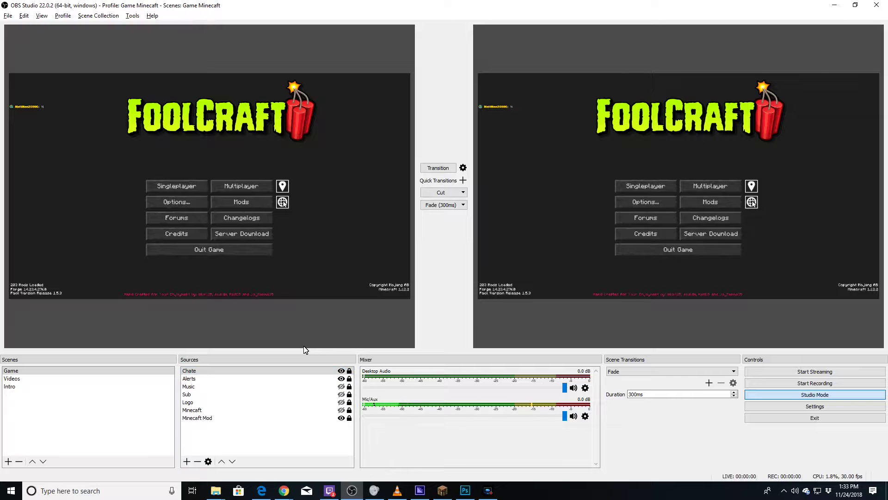
pyautogui.click(349, 371)
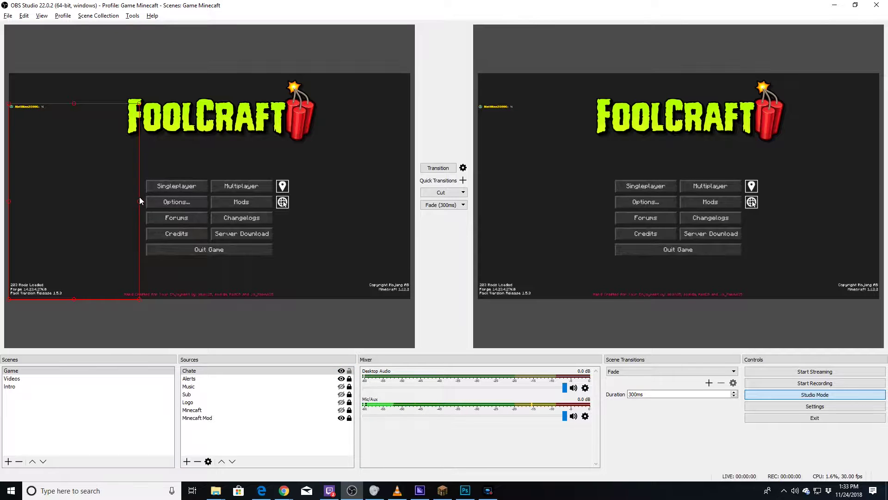
# Enlarge the Chate overlay in the preview to most of the canvas width, and set its browser source height to 700
pyautogui.moveTo(140, 202); pyautogui.dragTo(336, 212)
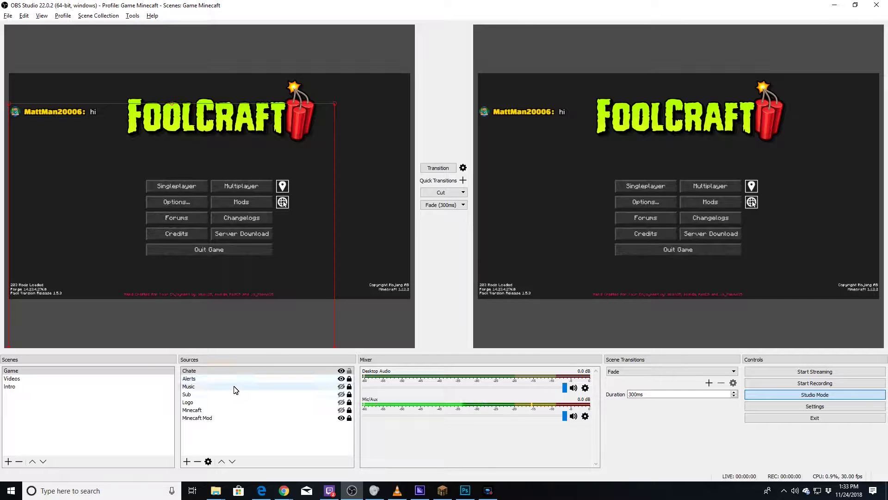
pyautogui.rightClick(240, 370)
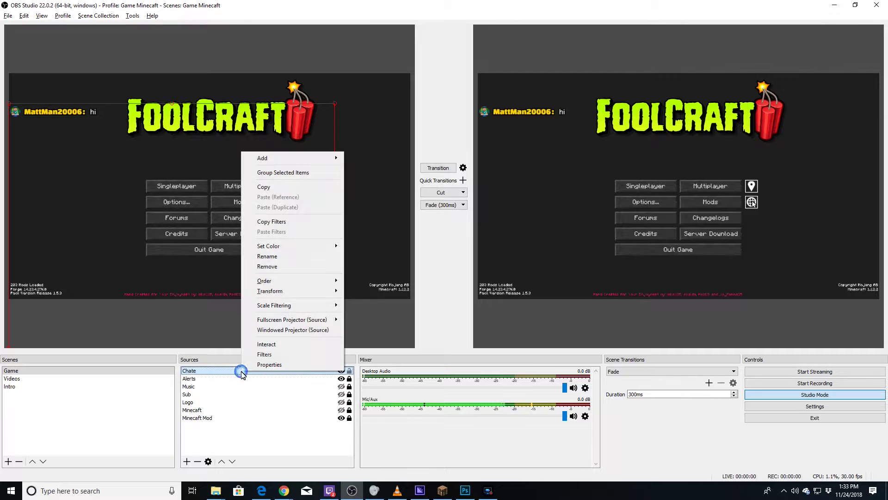
pyautogui.click(269, 364)
pyautogui.doubleClick(295, 312)
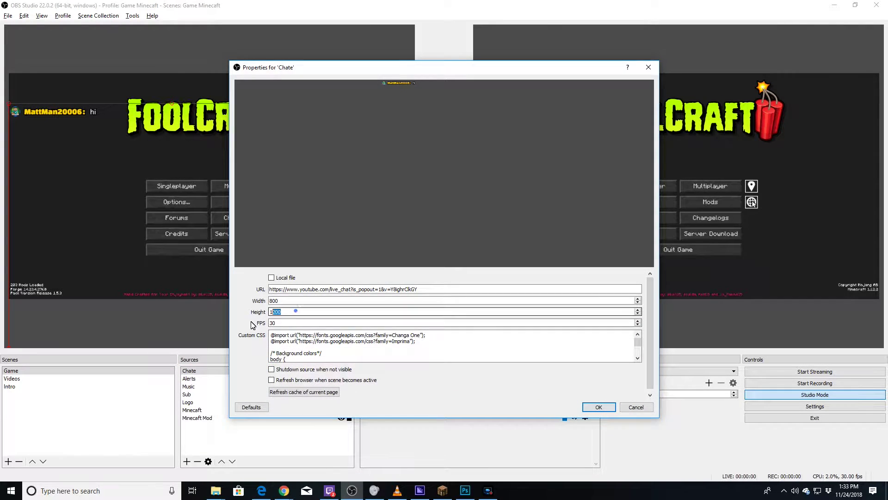
pyautogui.write('7')
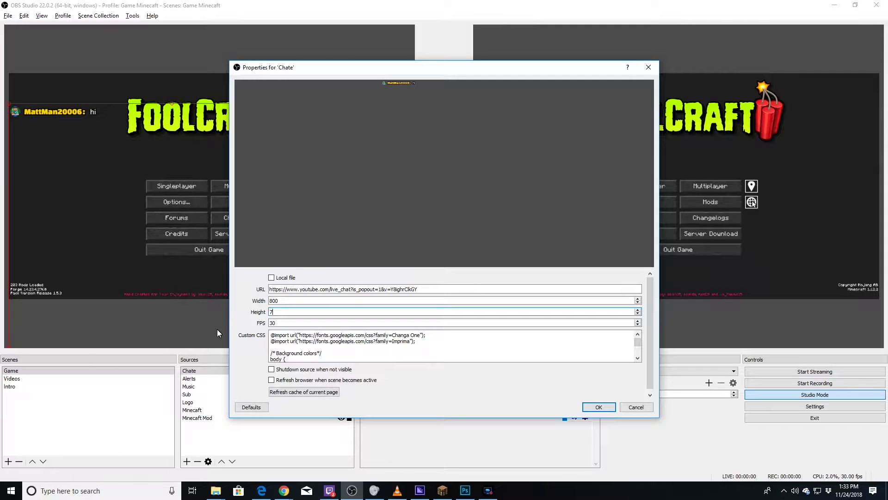
pyautogui.click(615, 409)
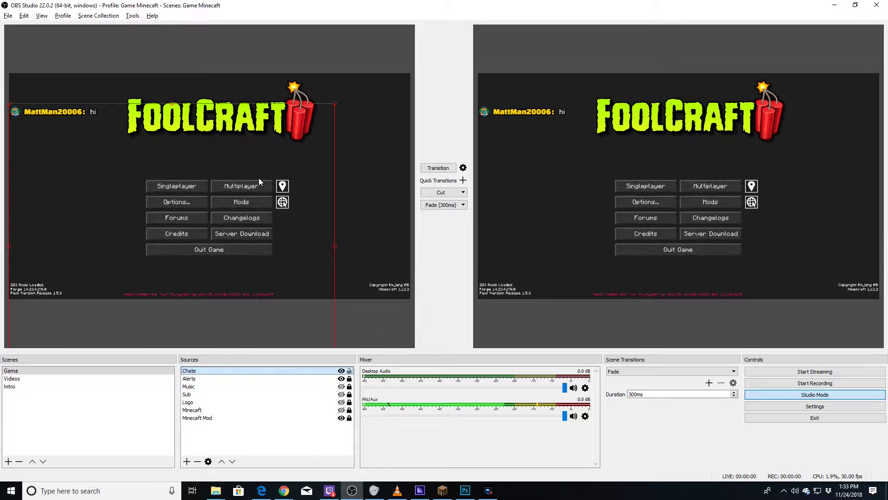
# Reduce the Chate browser source's height to 500
pyautogui.rightClick(251, 370)
pyautogui.click(278, 362)
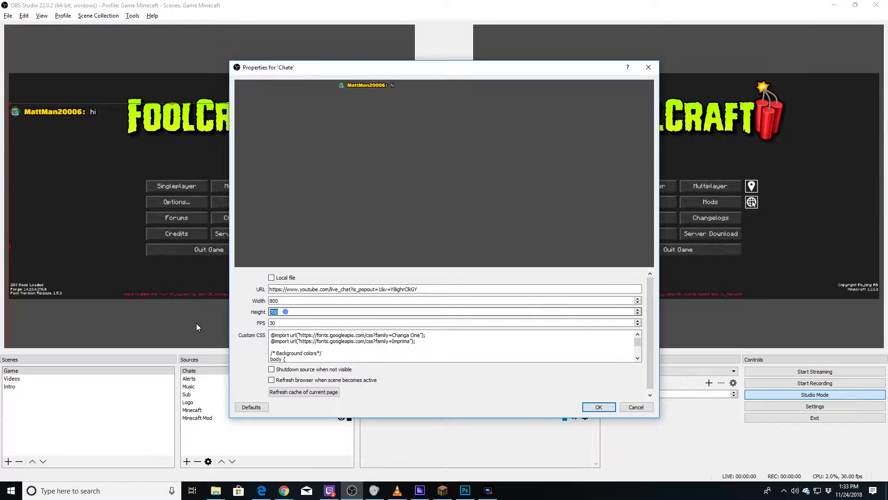
pyautogui.write('500')
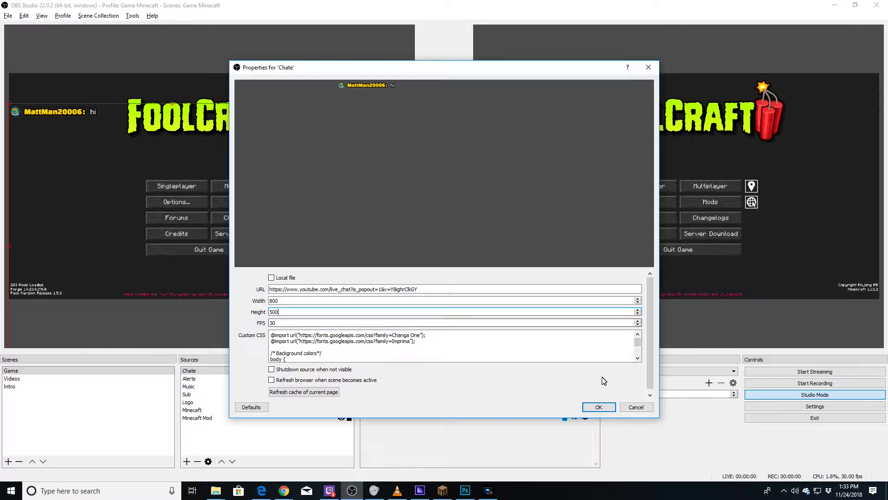
pyautogui.click(600, 408)
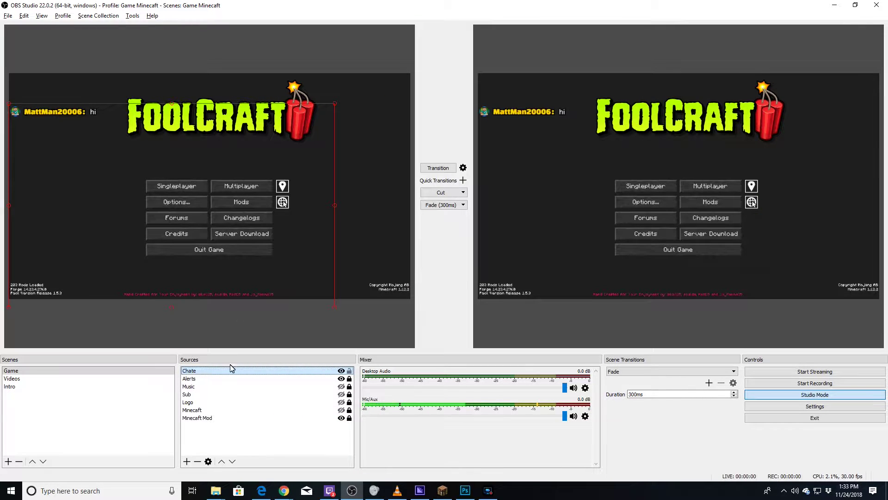
# Set the Chate browser source's width to 500 and height to 400
pyautogui.rightClick(197, 371)
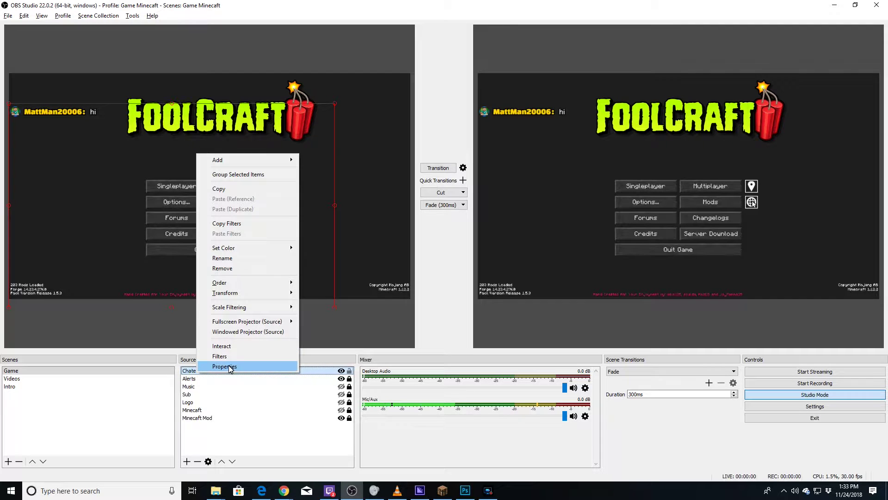
pyautogui.click(228, 365)
pyautogui.doubleClick(275, 311)
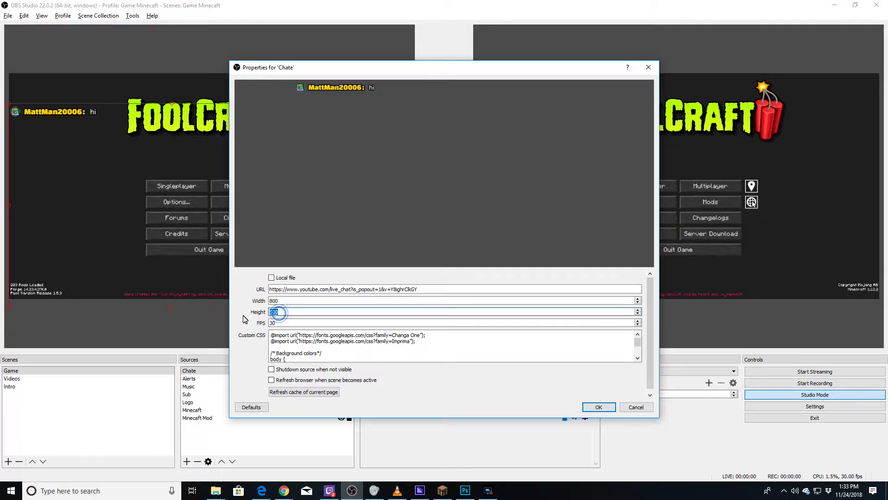
pyautogui.write('400')
pyautogui.doubleClick(293, 301)
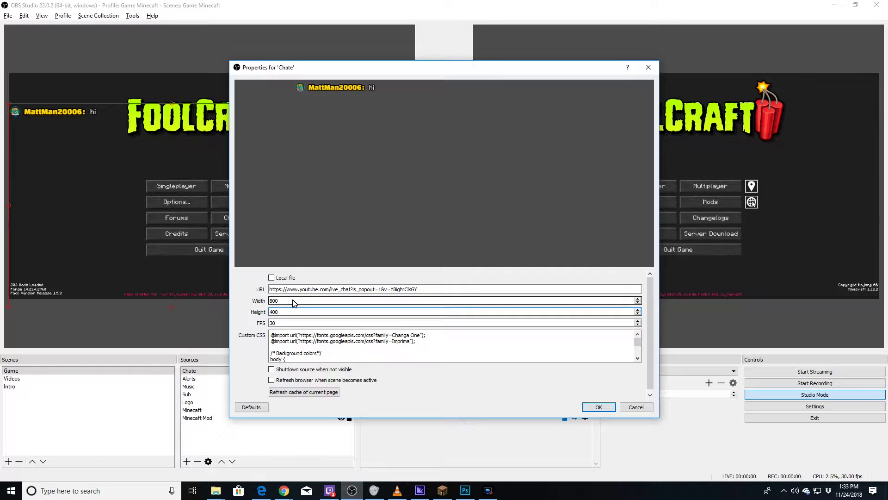
pyautogui.write('500')
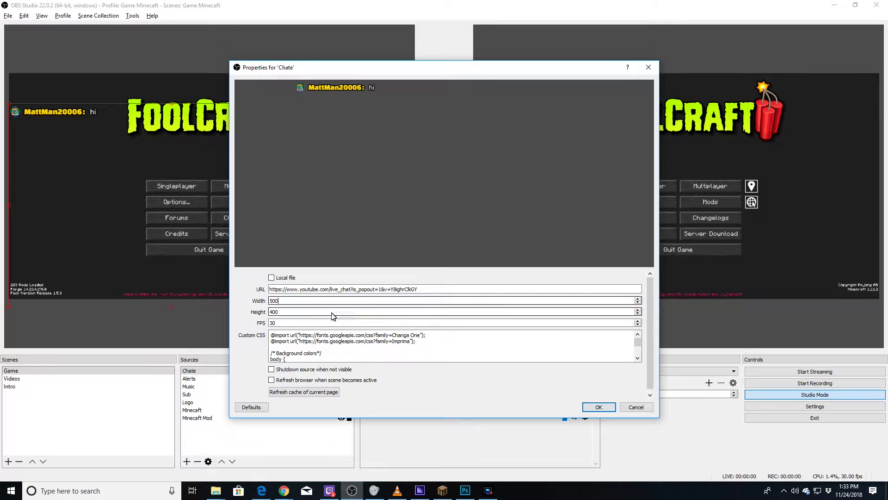
pyautogui.click(606, 410)
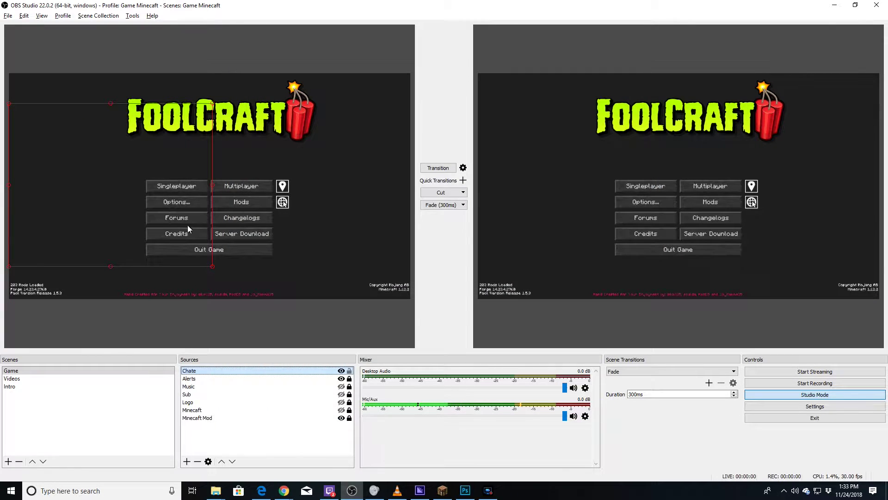
# Move the Chate overlay down to the lower-left corner of the canvas, fine-tune its placement, and deselect it
pyautogui.moveTo(151, 220); pyautogui.dragTo(151, 251)
pyautogui.moveTo(212, 216)
pyautogui.mouseDown()
pyautogui.moveTo(157, 215)
pyautogui.moveTo(220, 217)
pyautogui.moveTo(198, 221)
pyautogui.moveTo(214, 231)
pyautogui.mouseUp()
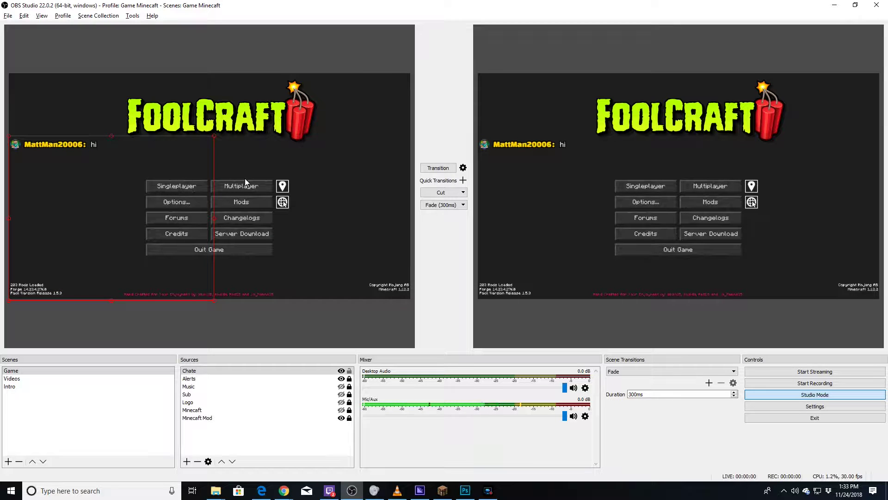
pyautogui.click(272, 164)
# Show the Music, Sub and Logo sources in the Game scene
pyautogui.click(341, 387)
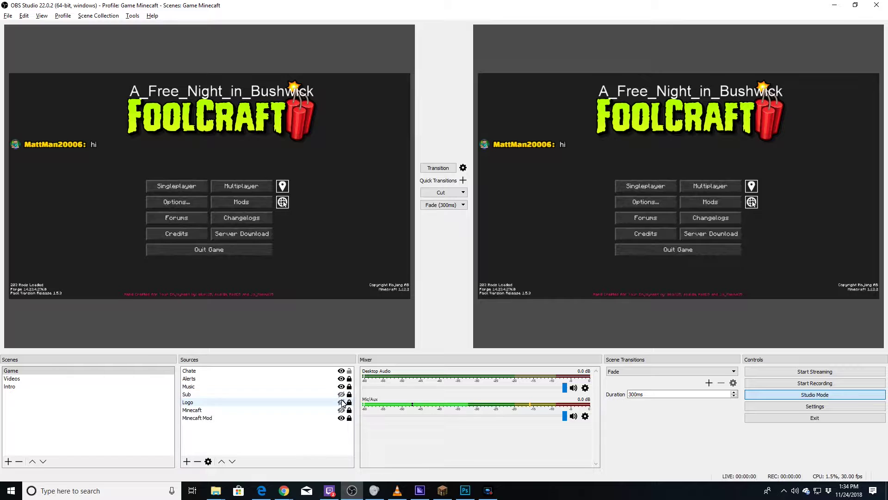
pyautogui.click(341, 394)
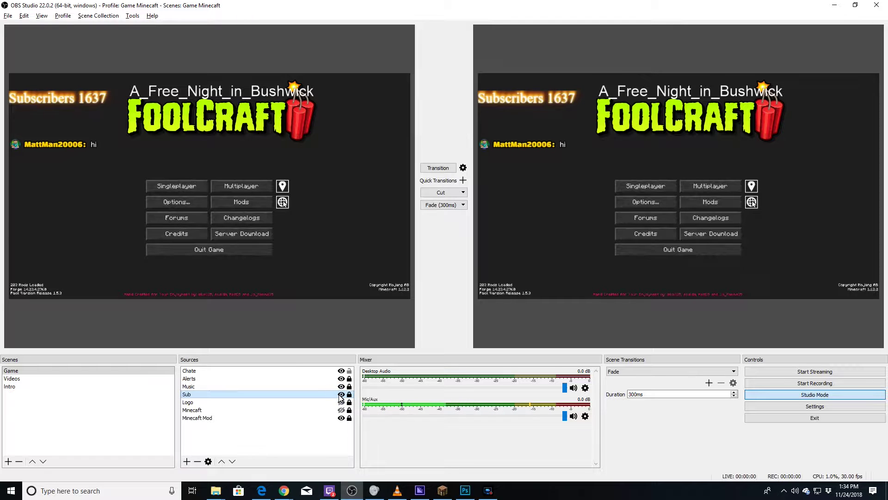
pyautogui.click(341, 402)
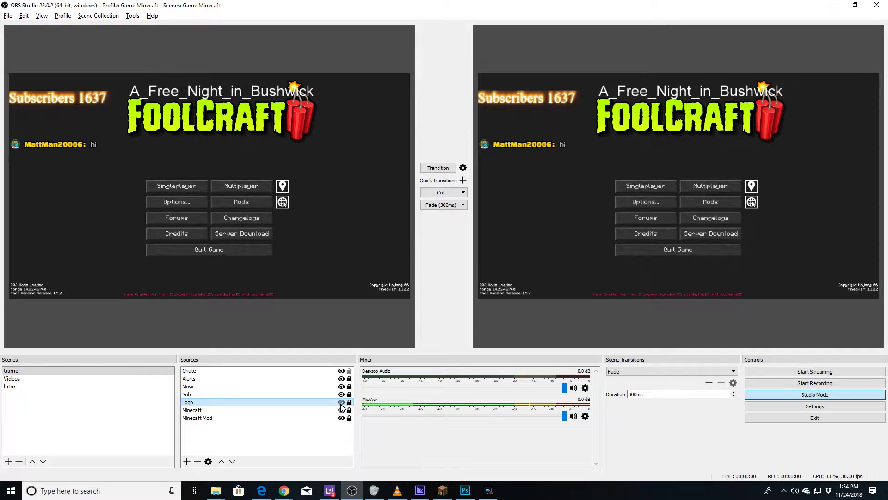
pyautogui.click(341, 410)
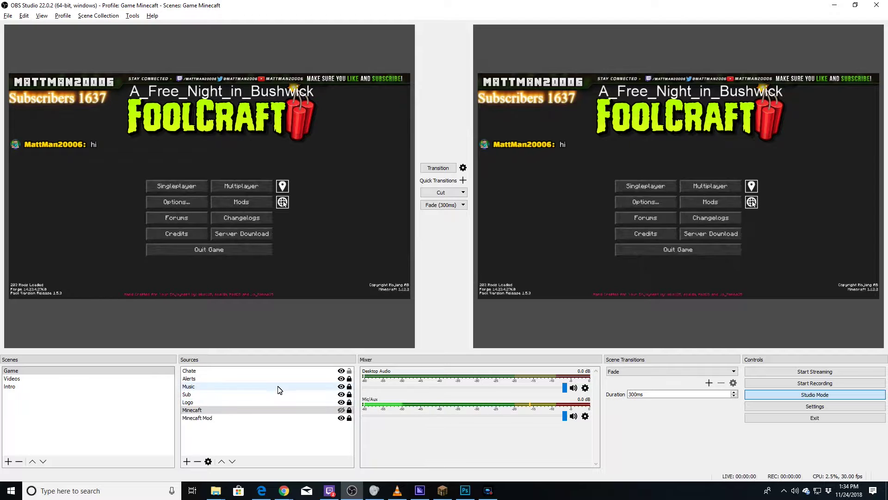
# Unlock the Sub source and reposition the subscriber counter at the canvas's left edge, just below the logo banner
pyautogui.click(200, 394)
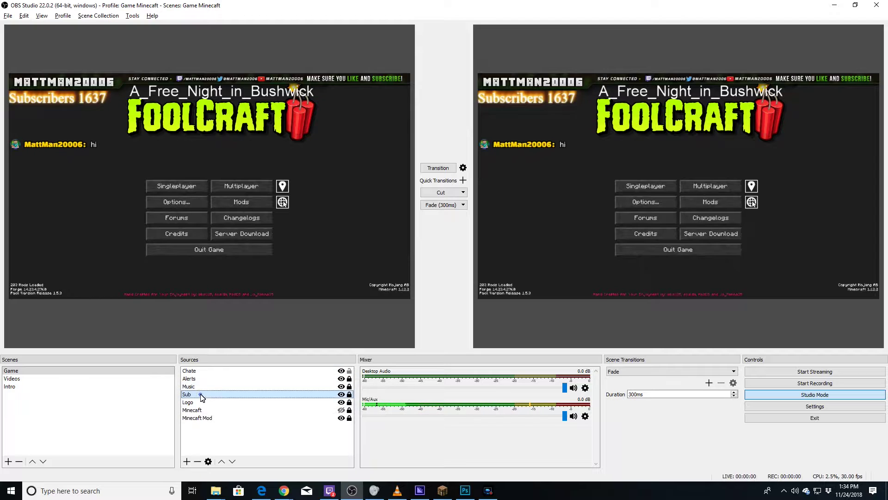
pyautogui.click(350, 394)
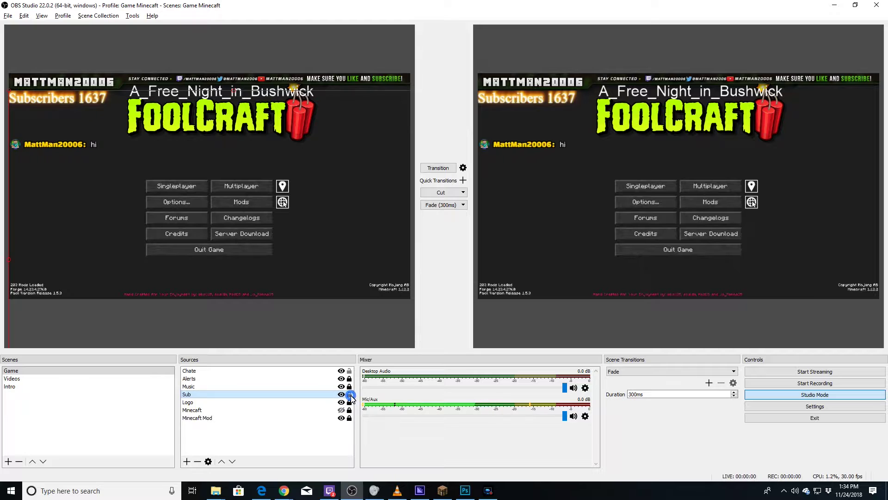
pyautogui.moveTo(76, 99); pyautogui.dragTo(90, 108)
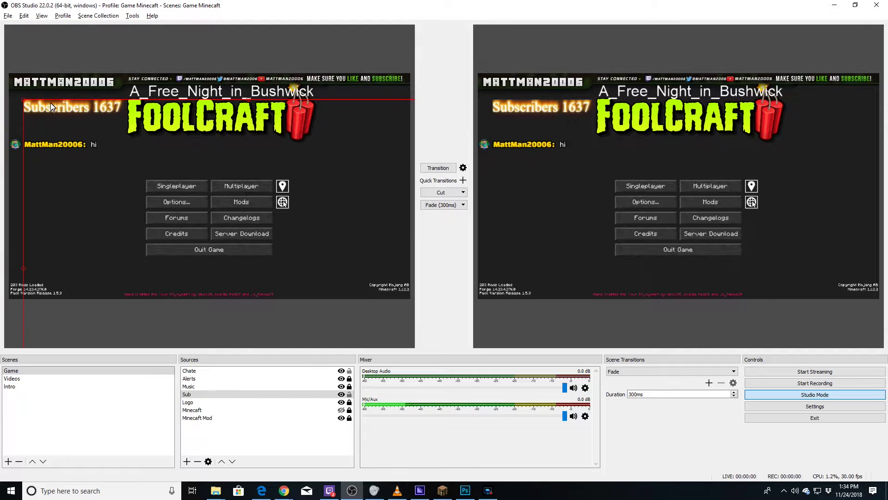
pyautogui.click(106, 200)
pyautogui.moveTo(105, 108); pyautogui.dragTo(90, 97)
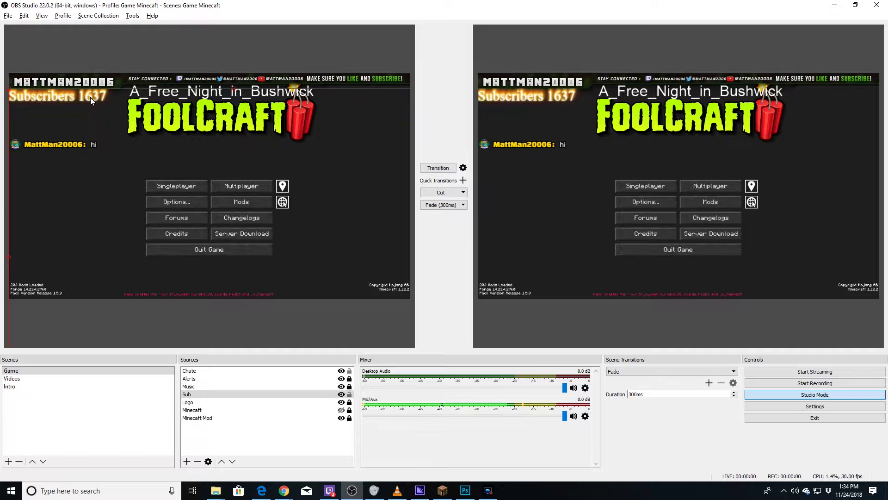
# Lock the Chate source against editing and clear the selection in the preview
pyautogui.click(96, 174)
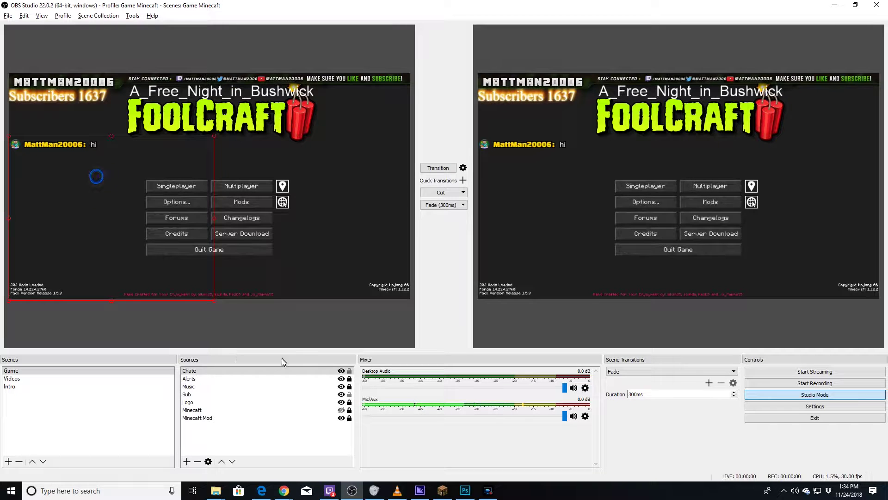
pyautogui.click(350, 370)
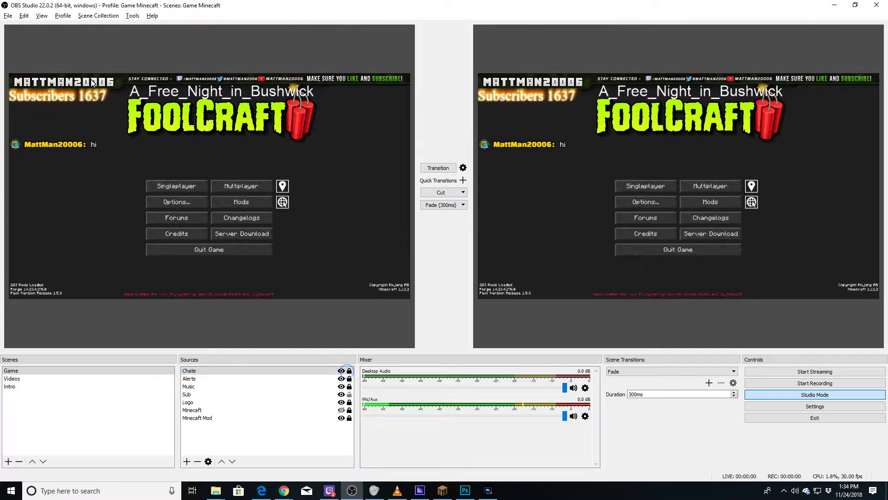
pyautogui.click(71, 191)
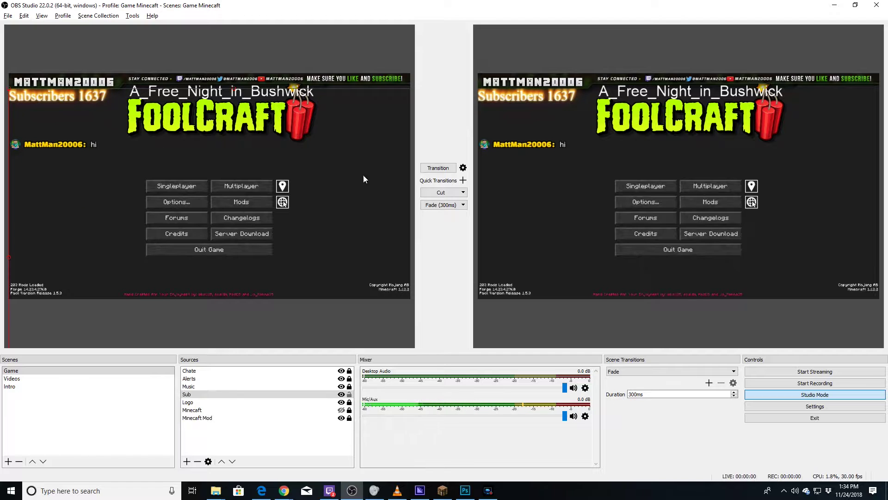
pyautogui.click(334, 44)
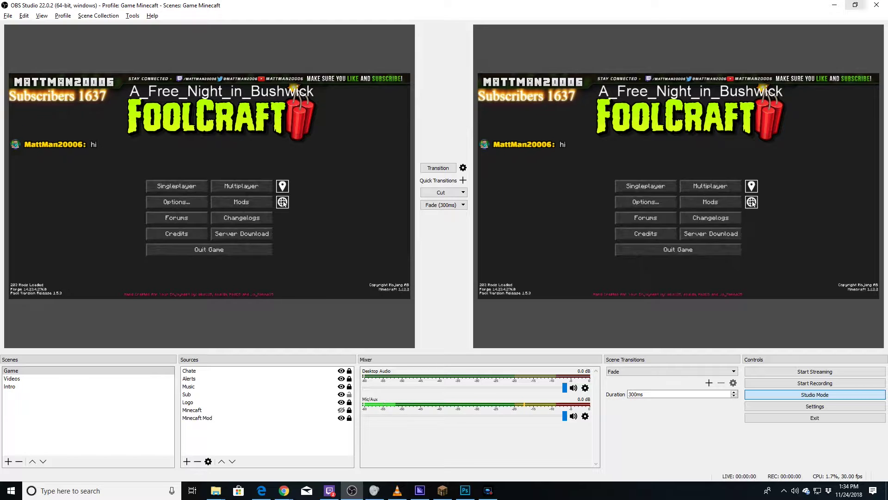
# Restore the OBS window to its smaller size, and hide the Logo, Sub, Music, Alerts and Chate sources, locking Sub
pyautogui.click(855, 4)
pyautogui.moveTo(498, 113); pyautogui.dragTo(413, 101)
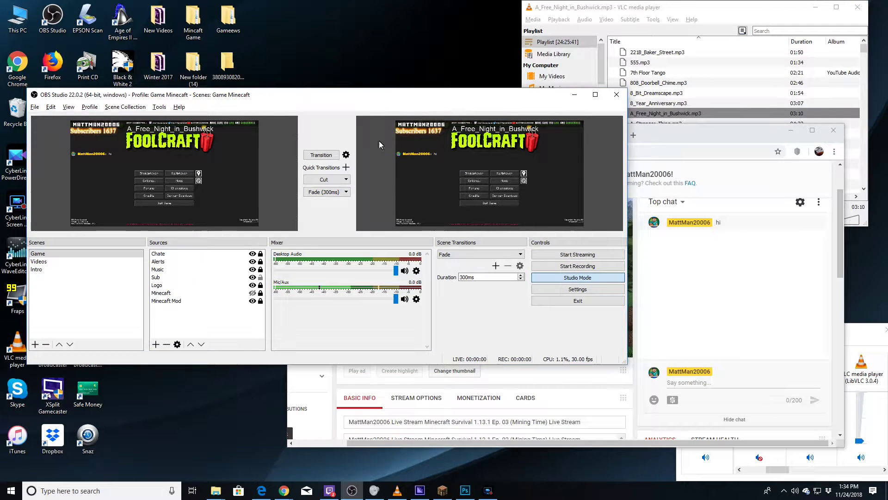
pyautogui.click(252, 285)
pyautogui.click(252, 277)
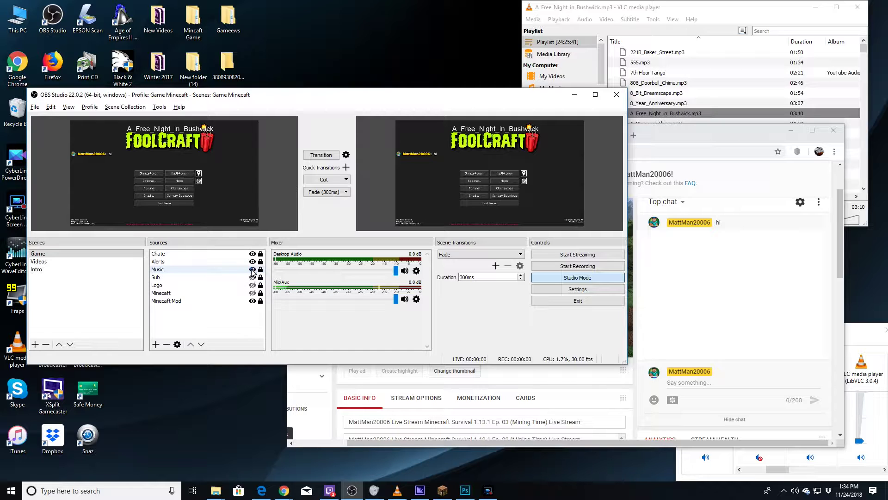
pyautogui.click(252, 269)
pyautogui.click(252, 261)
pyautogui.click(252, 254)
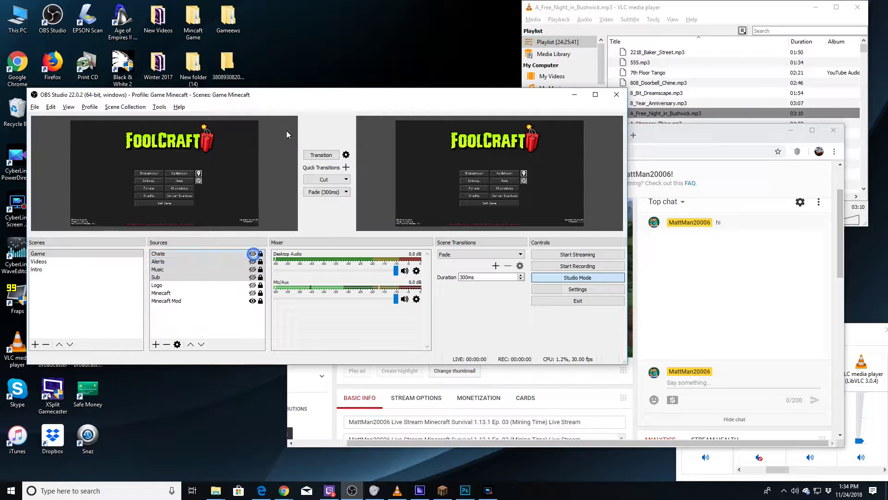
pyautogui.moveTo(282, 104); pyautogui.dragTo(295, 72)
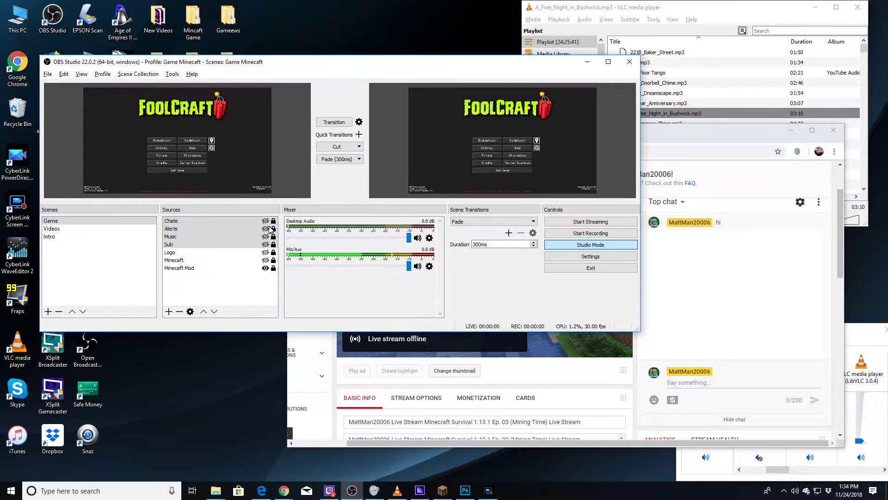
# Look through the sources of the Videos scene and switch to the Intro scene
pyautogui.click(112, 237)
pyautogui.click(117, 228)
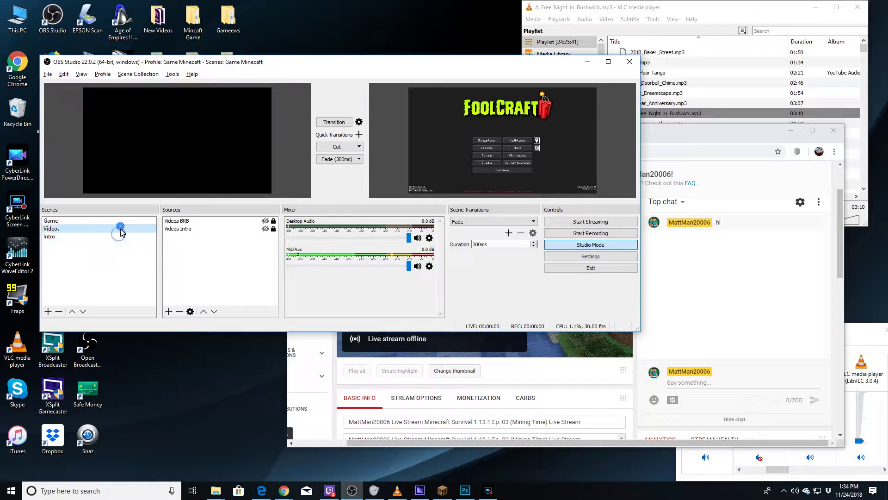
pyautogui.click(124, 236)
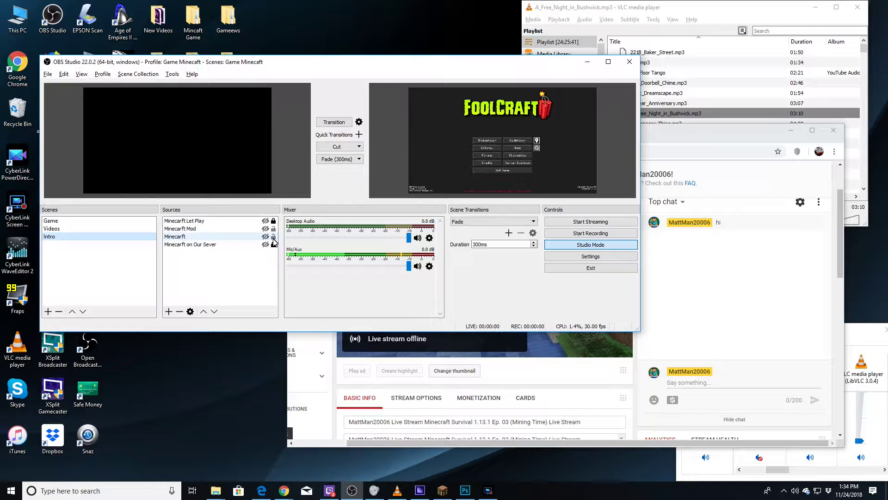
# Make all four sources of the Intro scene visible and lock the three that are still unlocked
pyautogui.click(265, 237)
pyautogui.click(265, 229)
pyautogui.click(265, 221)
pyautogui.click(265, 244)
pyautogui.click(273, 244)
pyautogui.click(273, 236)
pyautogui.click(274, 228)
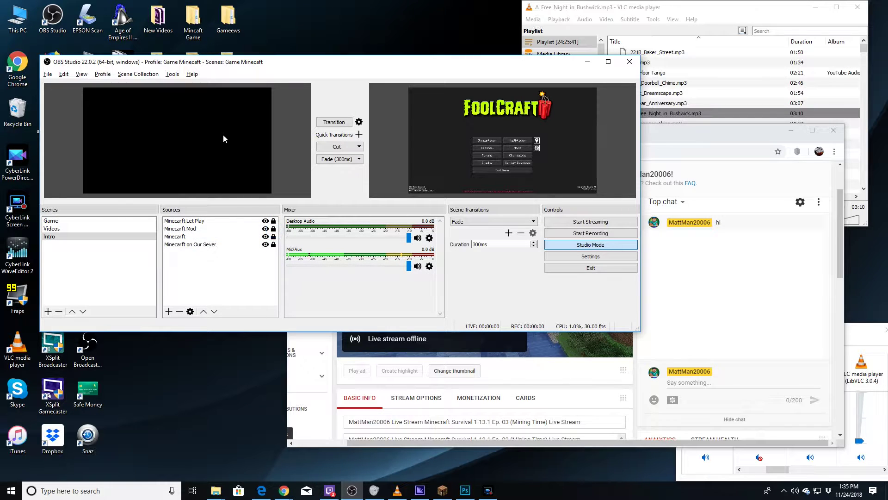
# Recheck the Videos and Intro scenes, and bring the YouTube Live Dashboard window in Chrome to the front
pyautogui.click(109, 229)
pyautogui.click(109, 236)
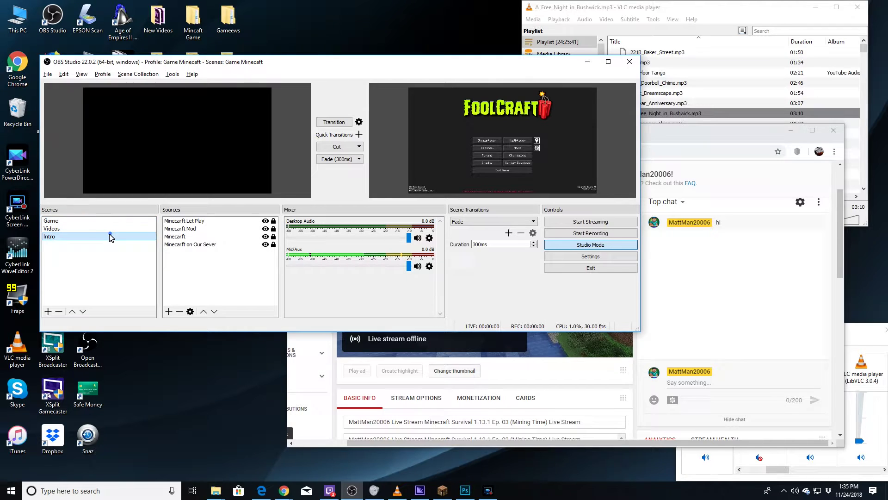
pyautogui.moveTo(342, 69); pyautogui.dragTo(362, 47)
pyautogui.moveTo(740, 130); pyautogui.dragTo(643, 112)
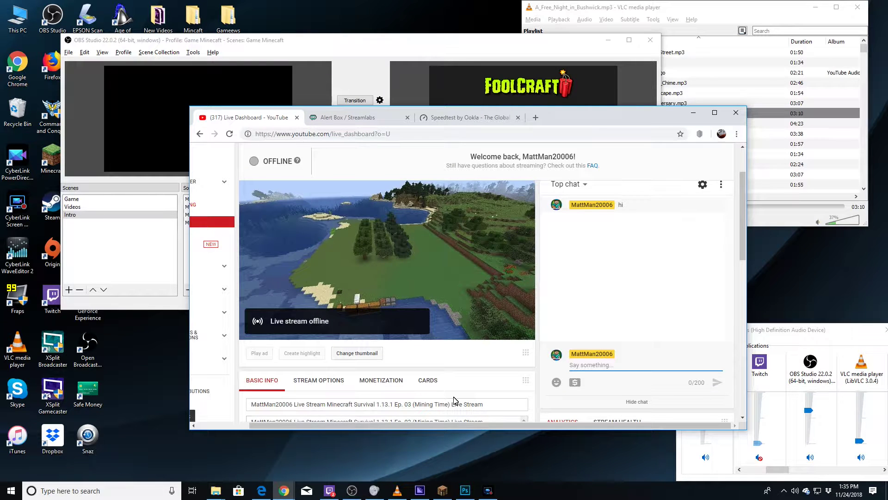
# Examine the Live Dashboard's stream preview, basic info, category, privacy, analytics and live chat
pyautogui.scroll(-3, 453, 400)
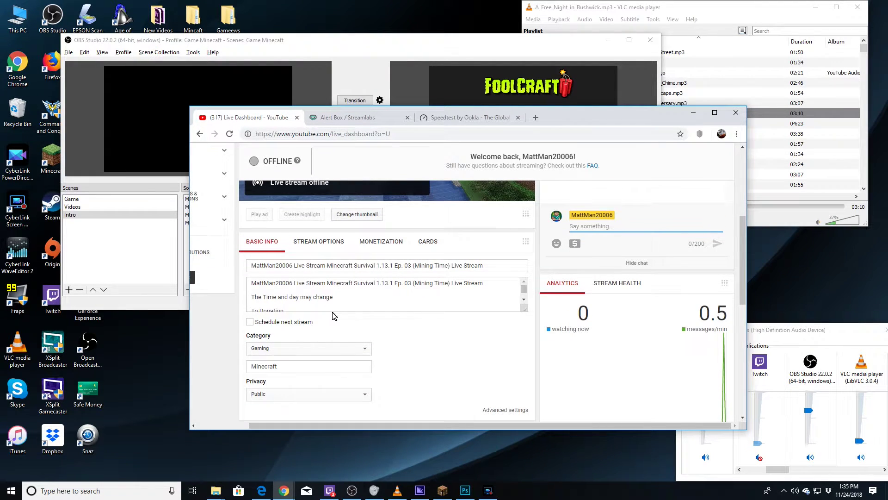
pyautogui.scroll(1, 336, 287)
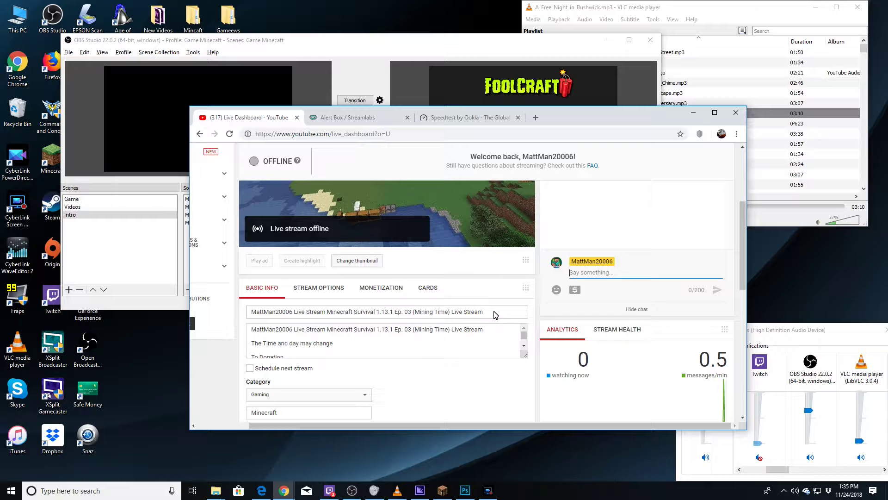
pyautogui.scroll(-2, 350, 314)
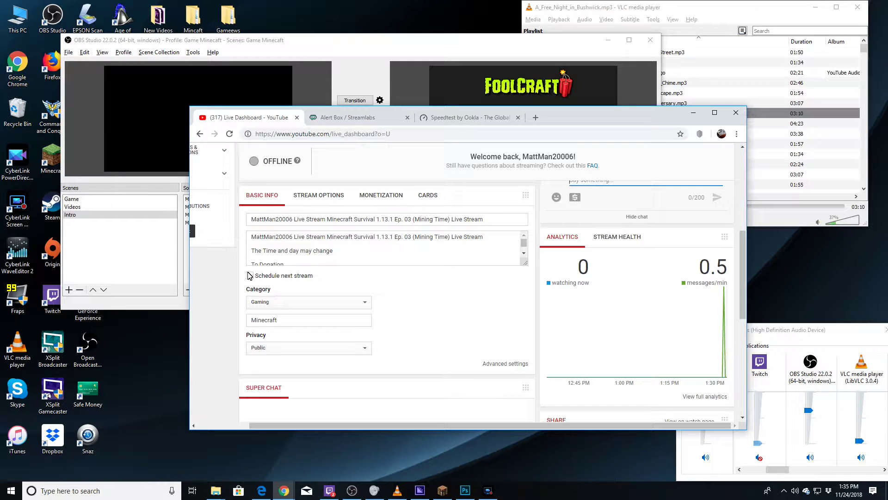
pyautogui.scroll(2, 324, 292)
pyautogui.scroll(-1, 379, 301)
pyautogui.scroll(2, 433, 312)
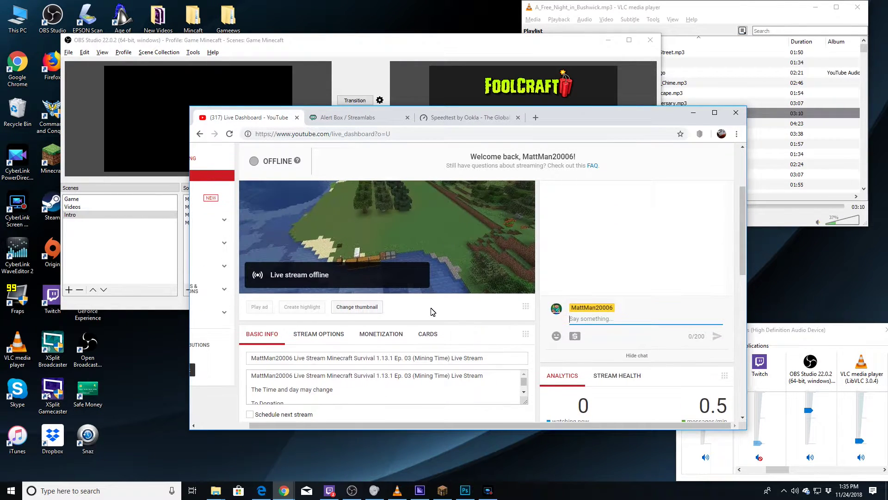
pyautogui.moveTo(745, 241); pyautogui.dragTo(743, 217)
pyautogui.scroll(-1, 470, 282)
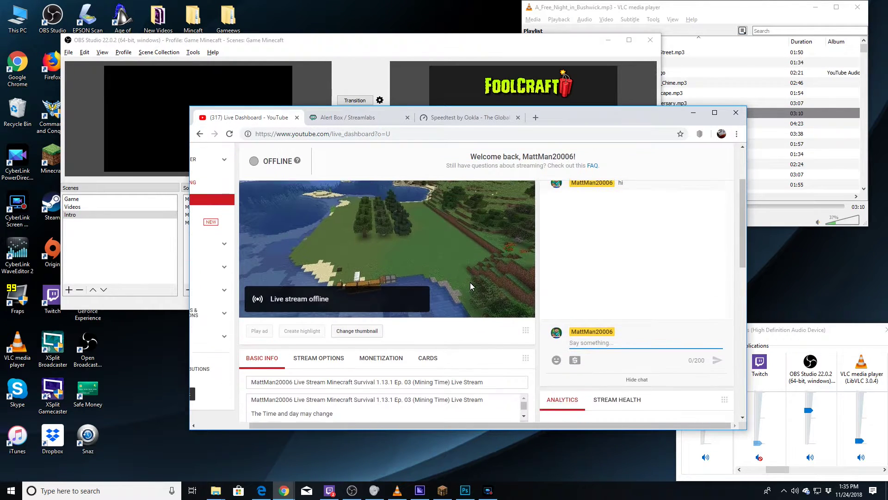
pyautogui.scroll(1, 428, 256)
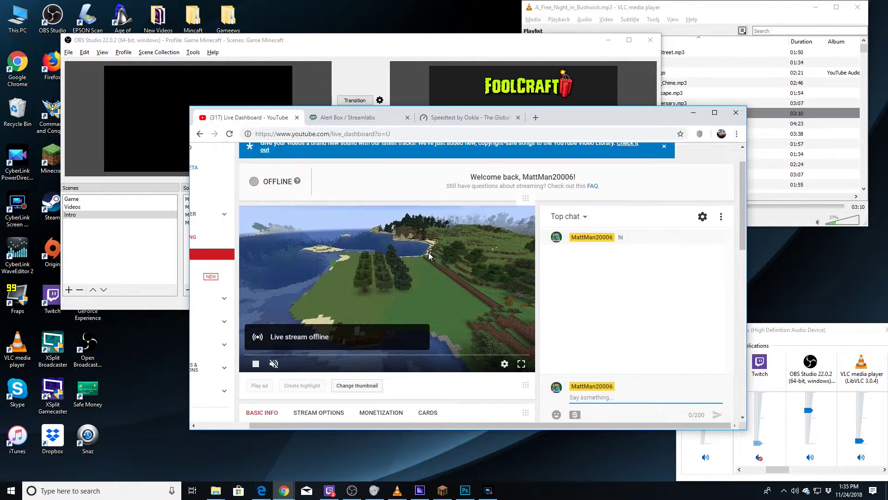
pyautogui.scroll(-1, 473, 269)
pyautogui.scroll(1, 472, 271)
# Bring OBS Studio forward, reposition its window, switch to the Game scene and select its Alerts source
pyautogui.moveTo(585, 118); pyautogui.dragTo(505, 120)
pyautogui.click(618, 116)
pyautogui.moveTo(308, 39); pyautogui.dragTo(353, 133)
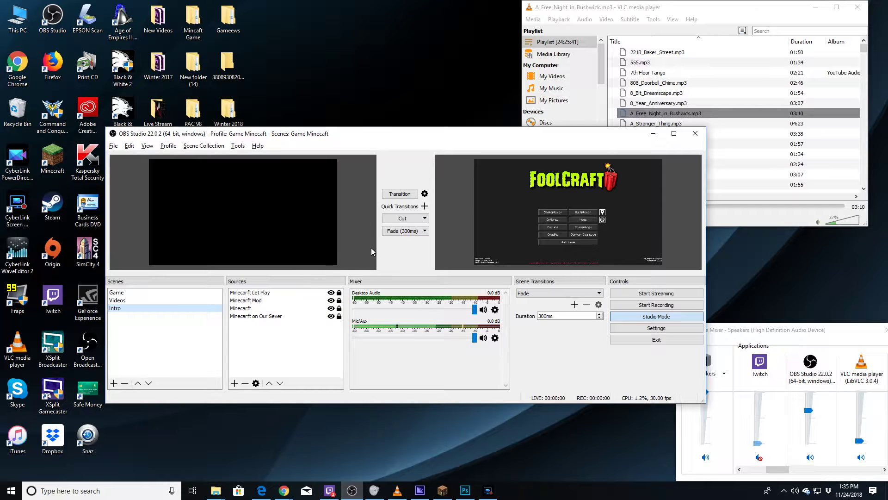
pyautogui.click(184, 292)
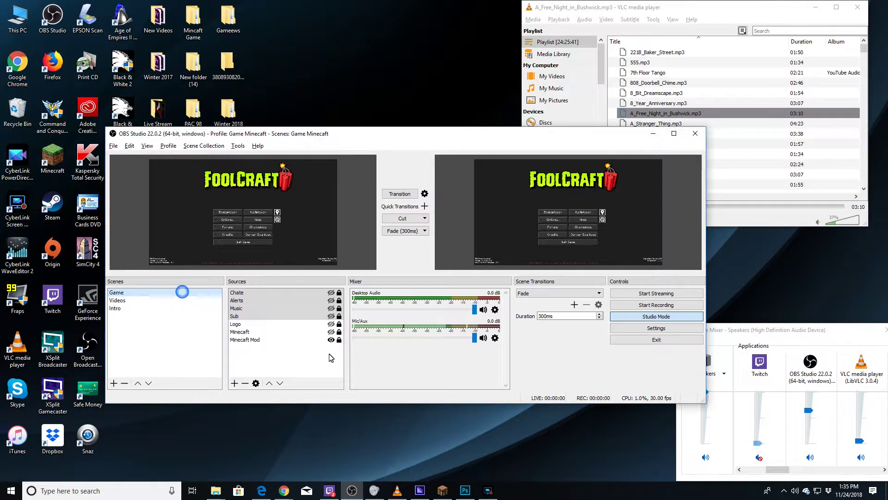
pyautogui.click(277, 292)
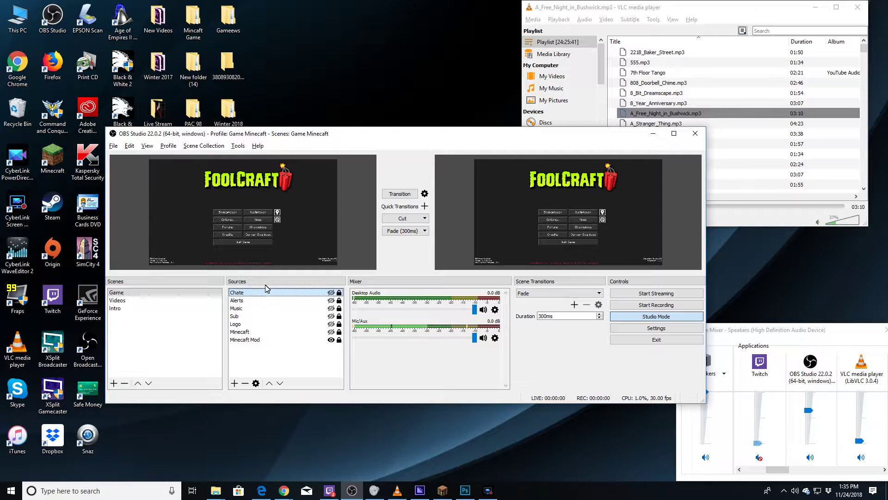
pyautogui.click(242, 300)
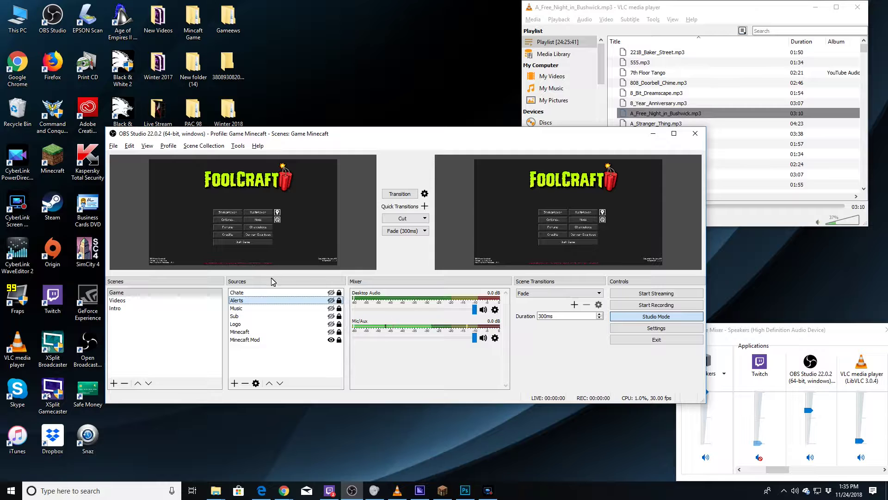
# Open the OBS settings and review the video options and the hotkeys for starting and stopping recording
pyautogui.click(113, 145)
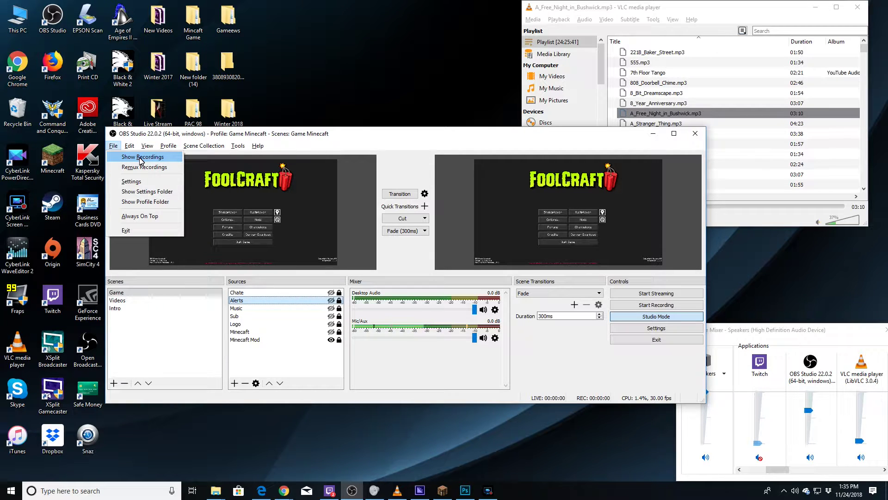
pyautogui.click(131, 181)
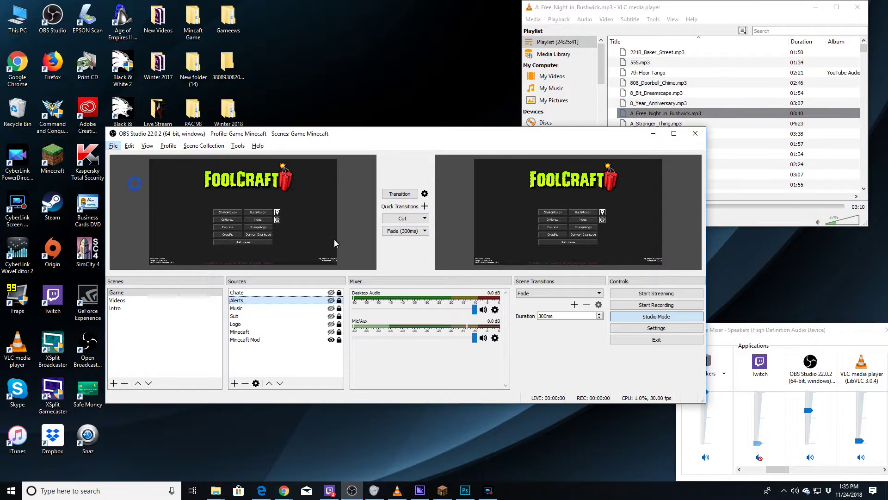
pyautogui.click(204, 214)
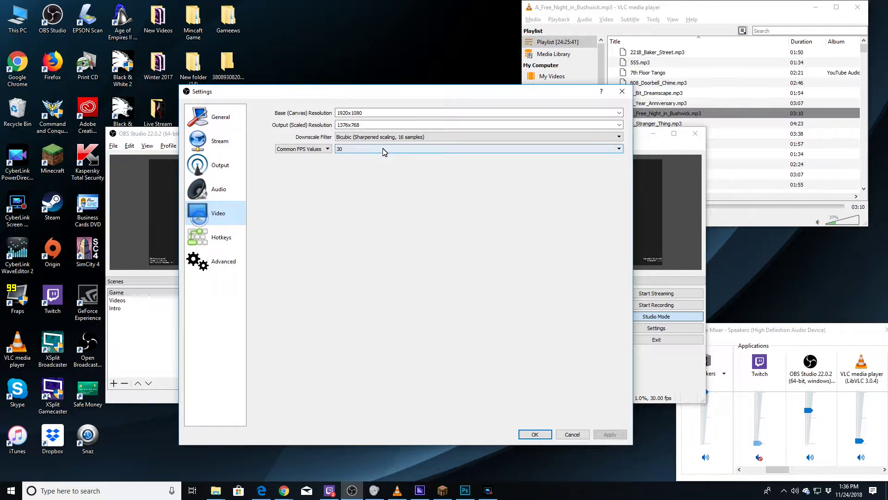
pyautogui.click(235, 238)
pyautogui.click(340, 145)
pyautogui.press('F9')
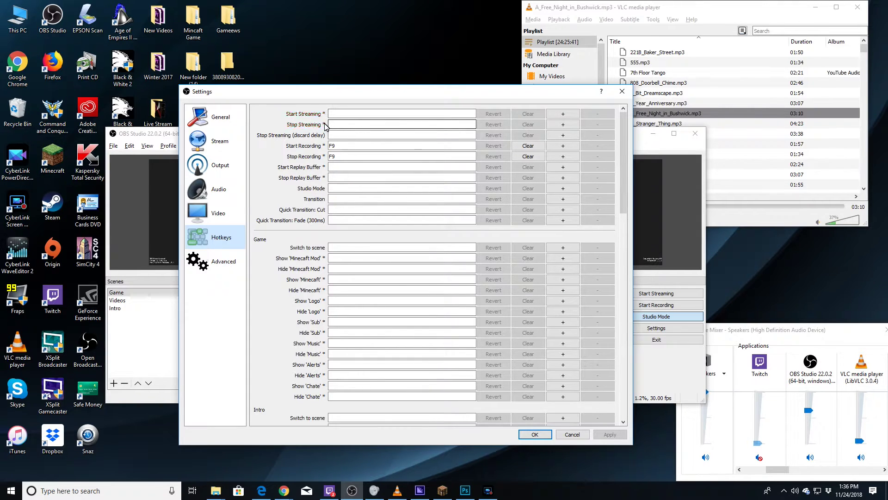
# Review the advanced, video and audio settings, including the available desktop audio devices
pyautogui.click(210, 271)
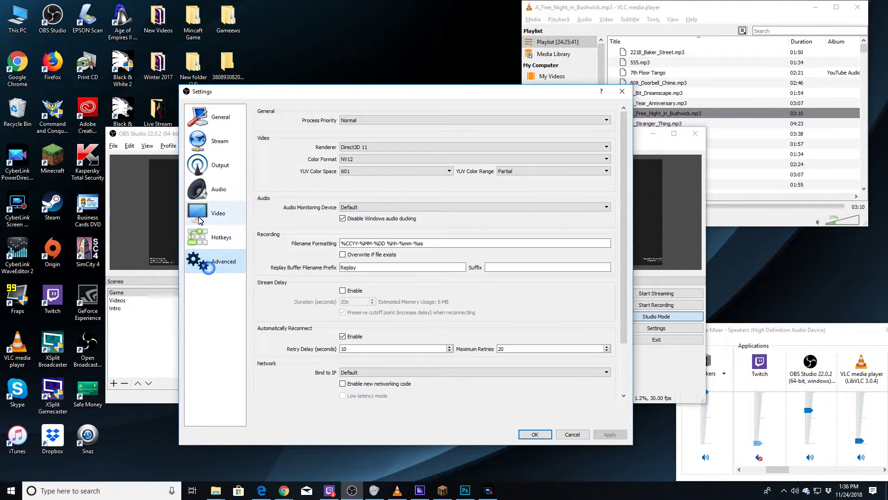
pyautogui.click(206, 216)
pyautogui.click(213, 189)
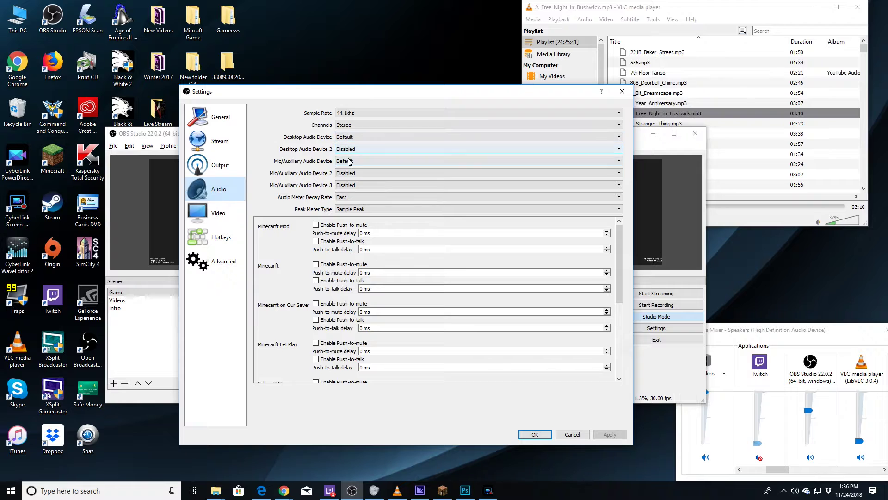
pyautogui.click(363, 137)
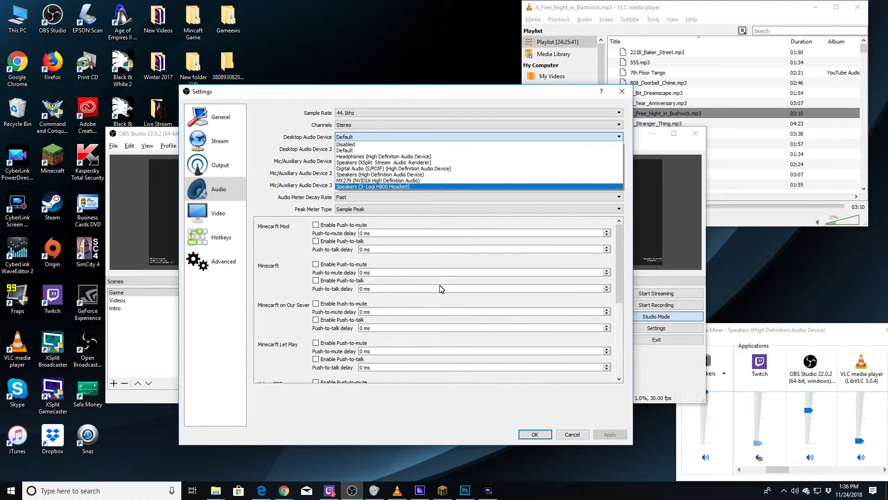
pyautogui.click(460, 430)
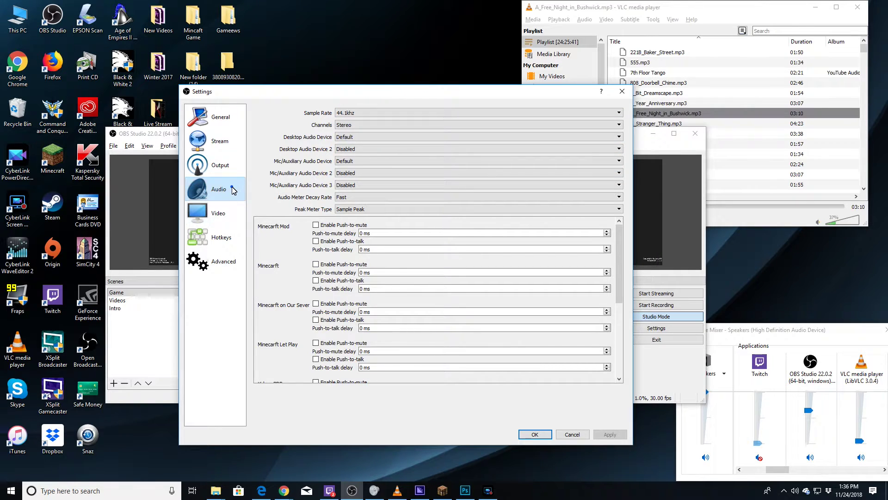
# Review the output, stream and general settings, and close the settings without saving
pyautogui.click(215, 162)
pyautogui.click(217, 141)
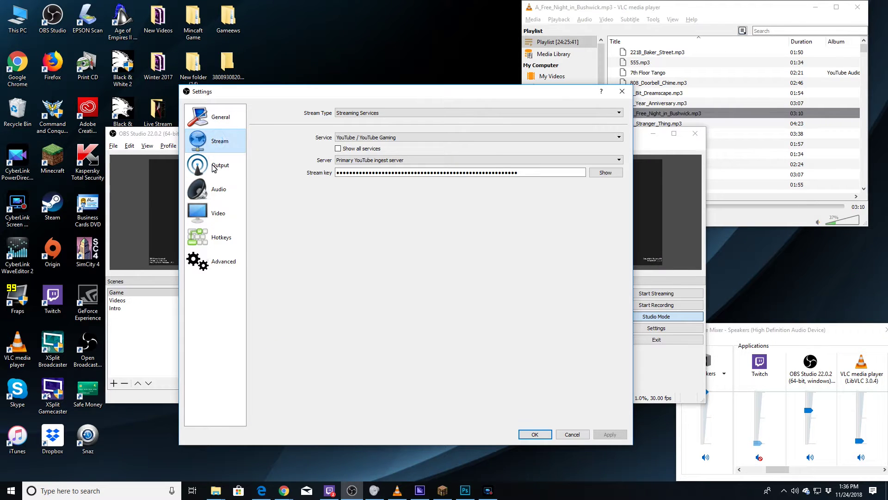
pyautogui.click(214, 166)
pyautogui.click(217, 117)
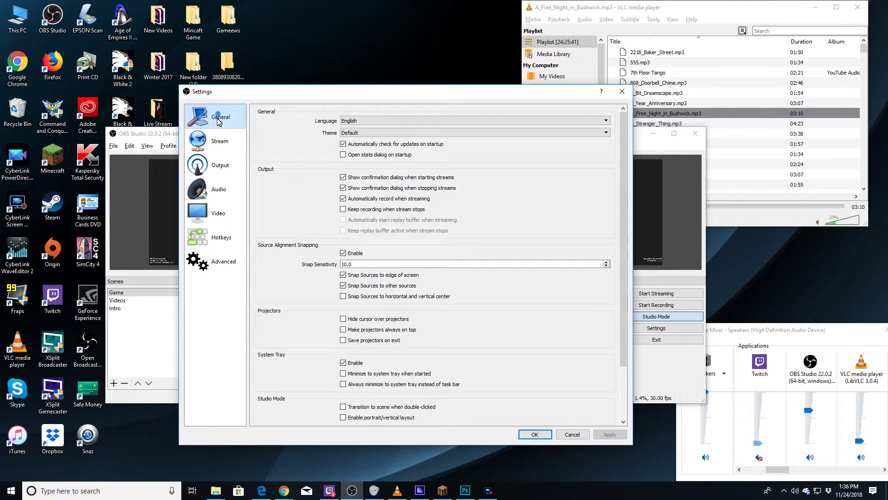
pyautogui.click(216, 141)
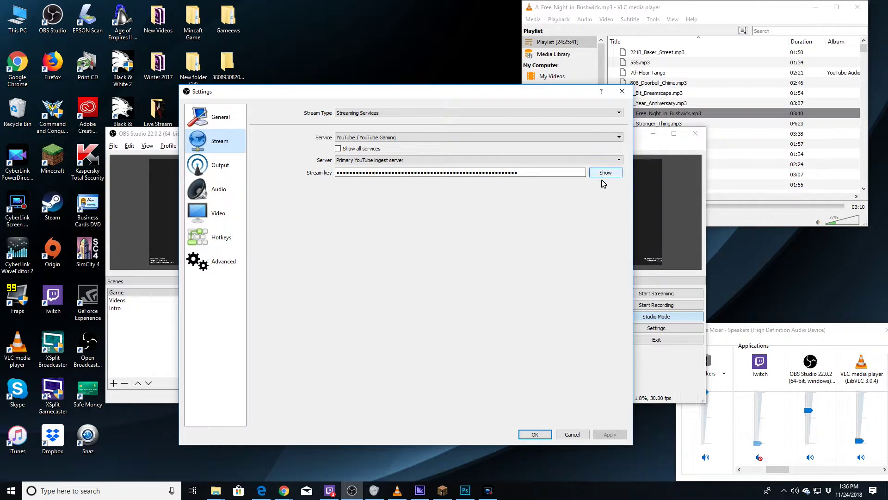
pyautogui.click(574, 434)
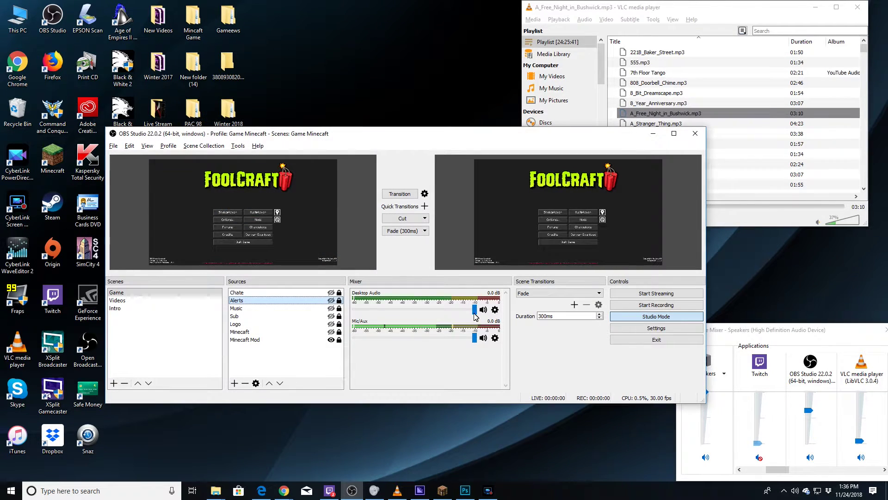
# Reposition the OBS window, look at the uploaded videos list in the Chrome YouTube window, and return to OBS
pyautogui.moveTo(452, 140); pyautogui.dragTo(421, 132)
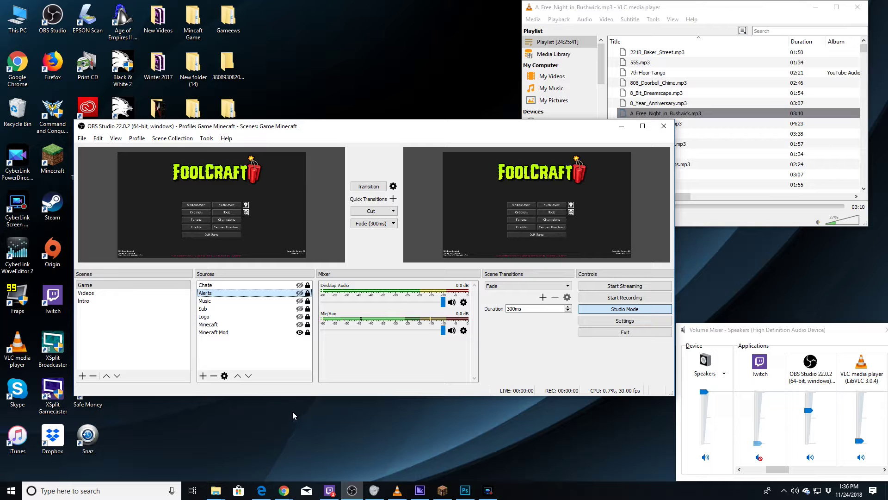
pyautogui.moveTo(284, 491)
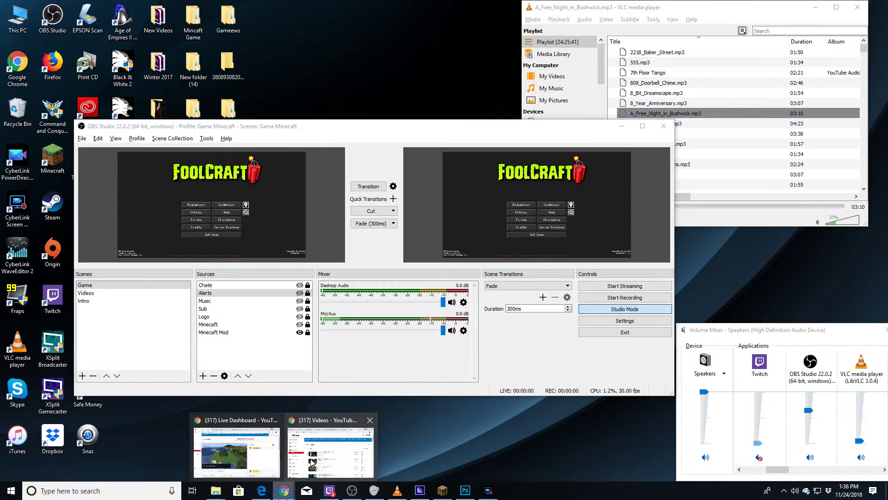
pyautogui.click(319, 453)
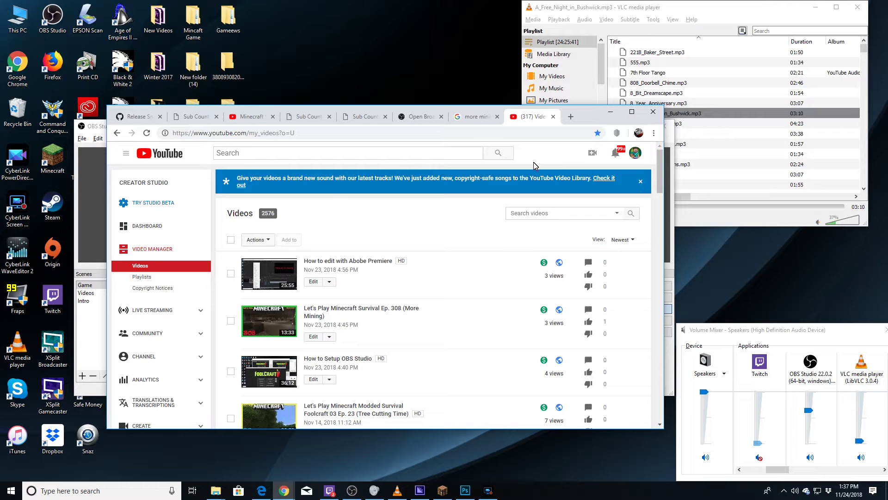
pyautogui.click(147, 134)
pyautogui.click(610, 112)
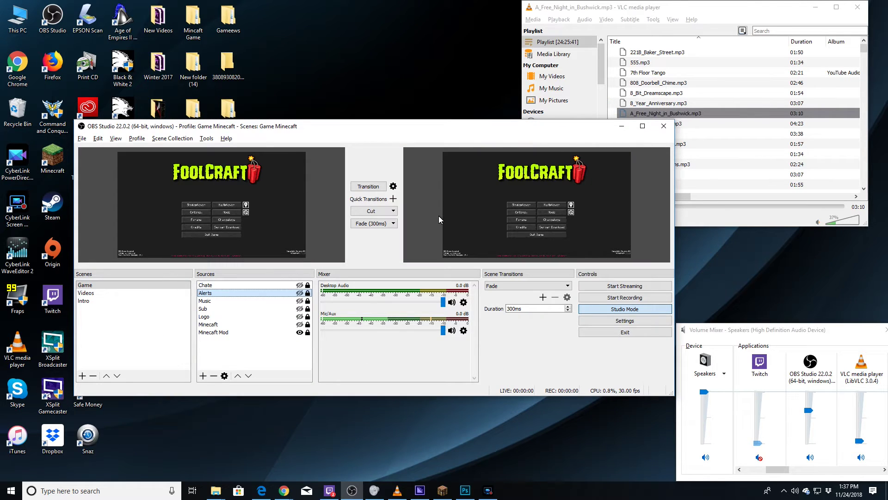